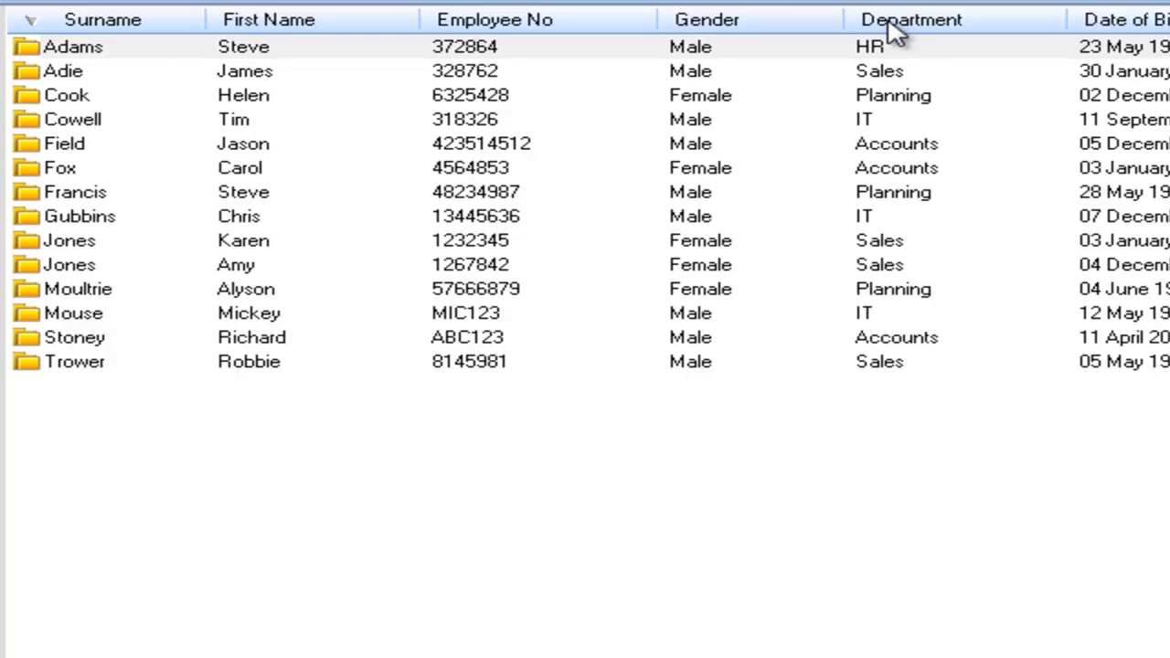
- Open the second-to-last employee folder in the Human Resources drawer, and sort its documents by type with P60 2006 selected
{"action": "double_click", "coordinate": [89, 51]}
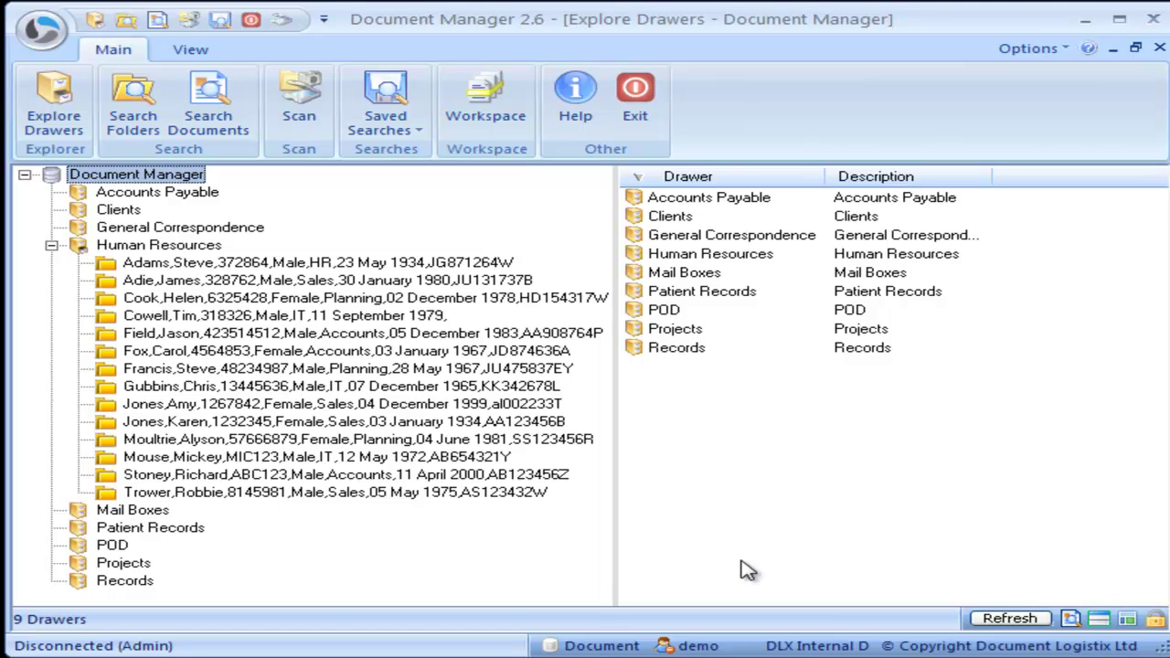
{"action": "left_click", "coordinate": [139, 248]}
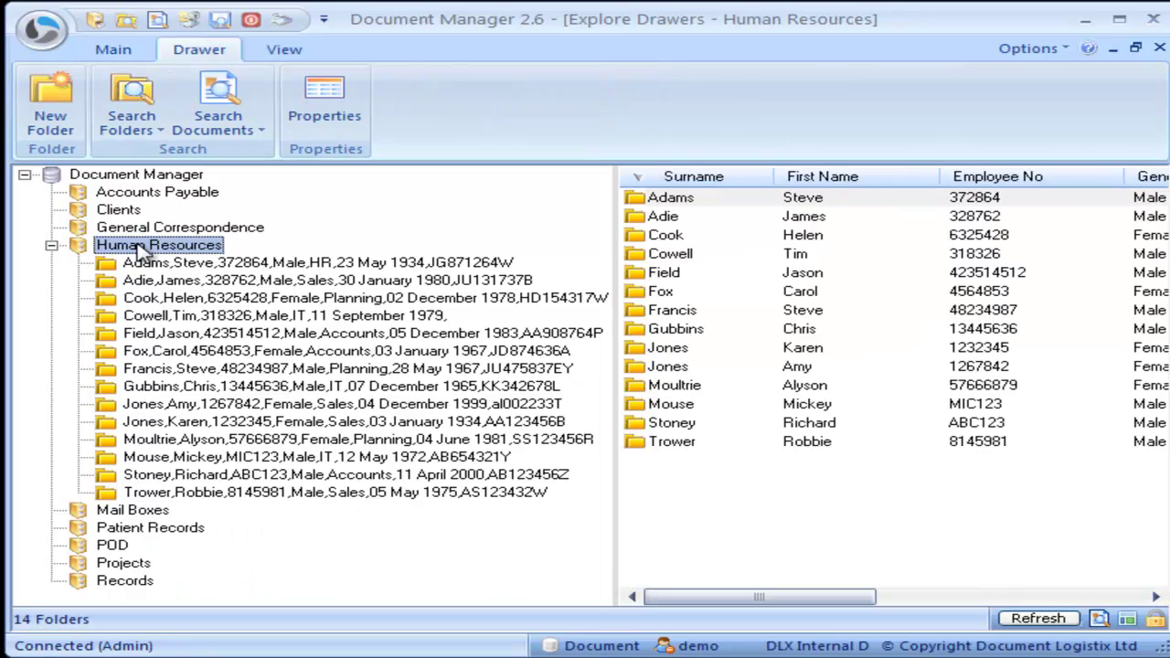
{"action": "left_click", "coordinate": [150, 477]}
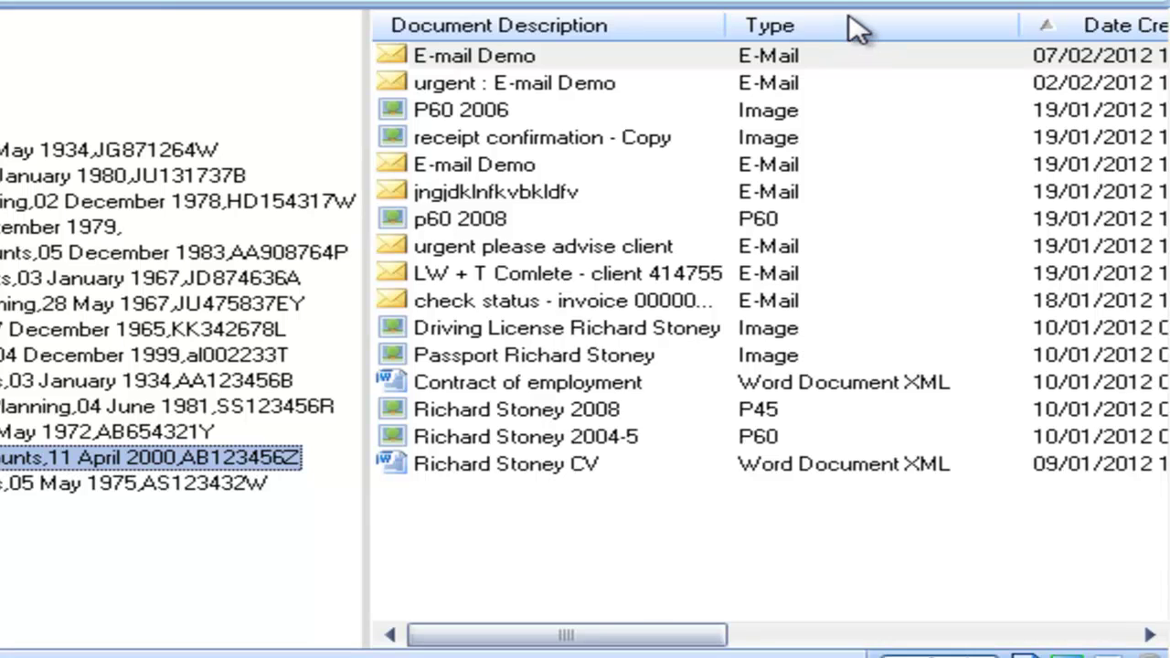
{"action": "left_click", "coordinate": [858, 29]}
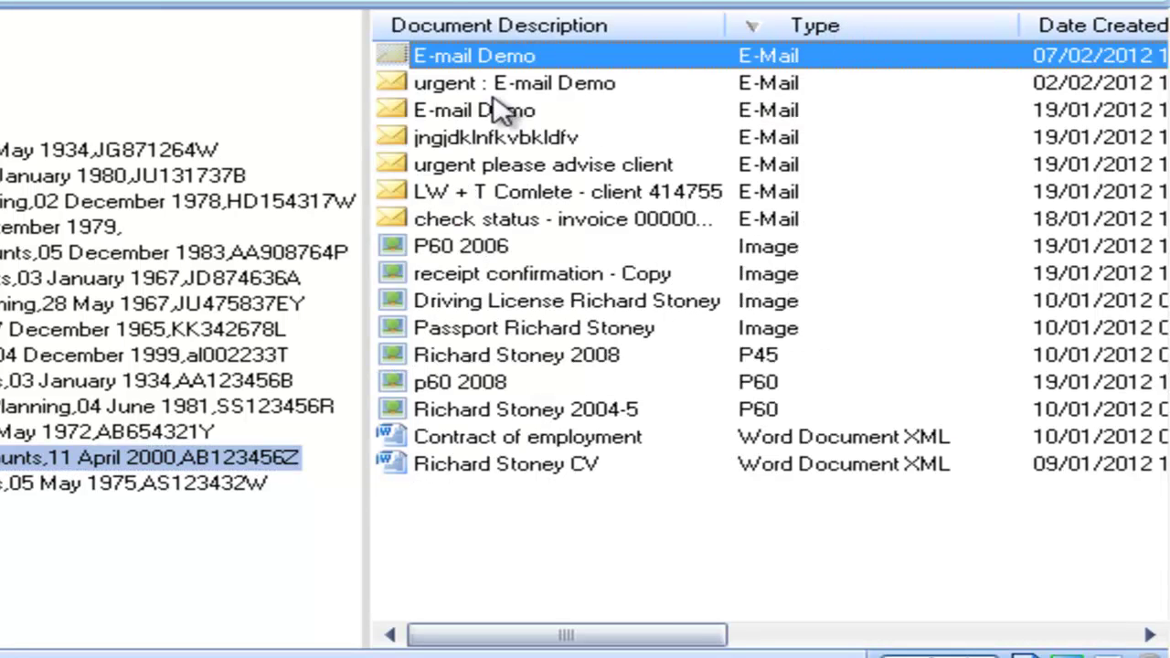
{"action": "left_click", "coordinate": [467, 256]}
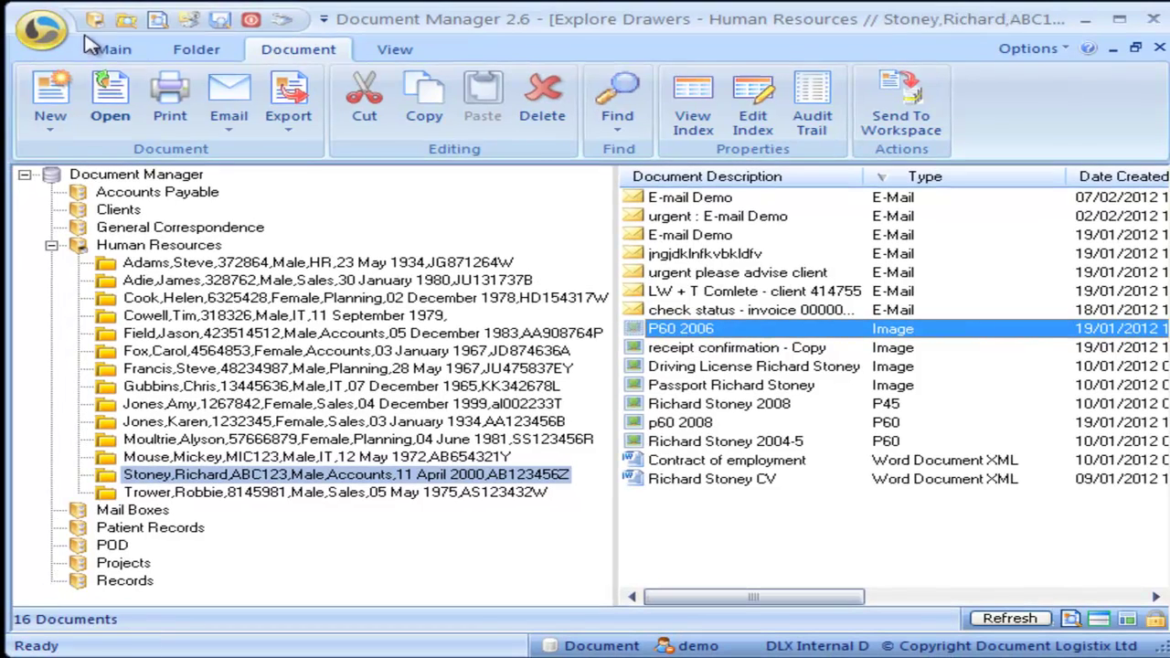
- Search the Human Resources drawer for documents by entering the employee's surname as the Surname value
{"action": "left_click", "coordinate": [4, 3]}
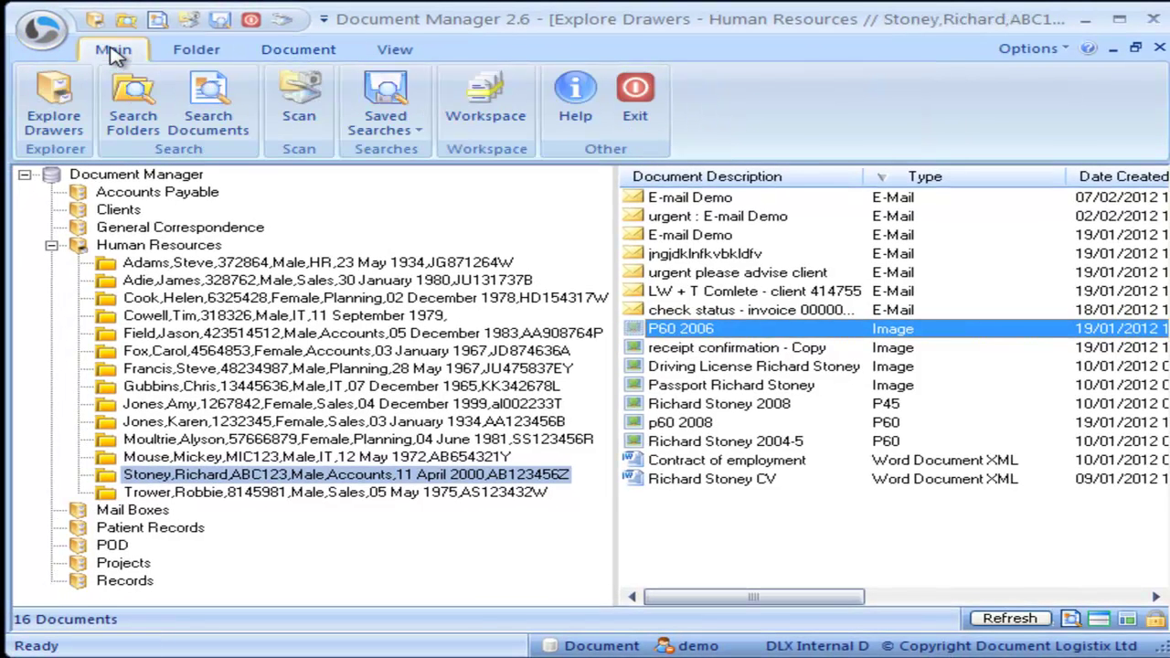
{"action": "left_click", "coordinate": [227, 115]}
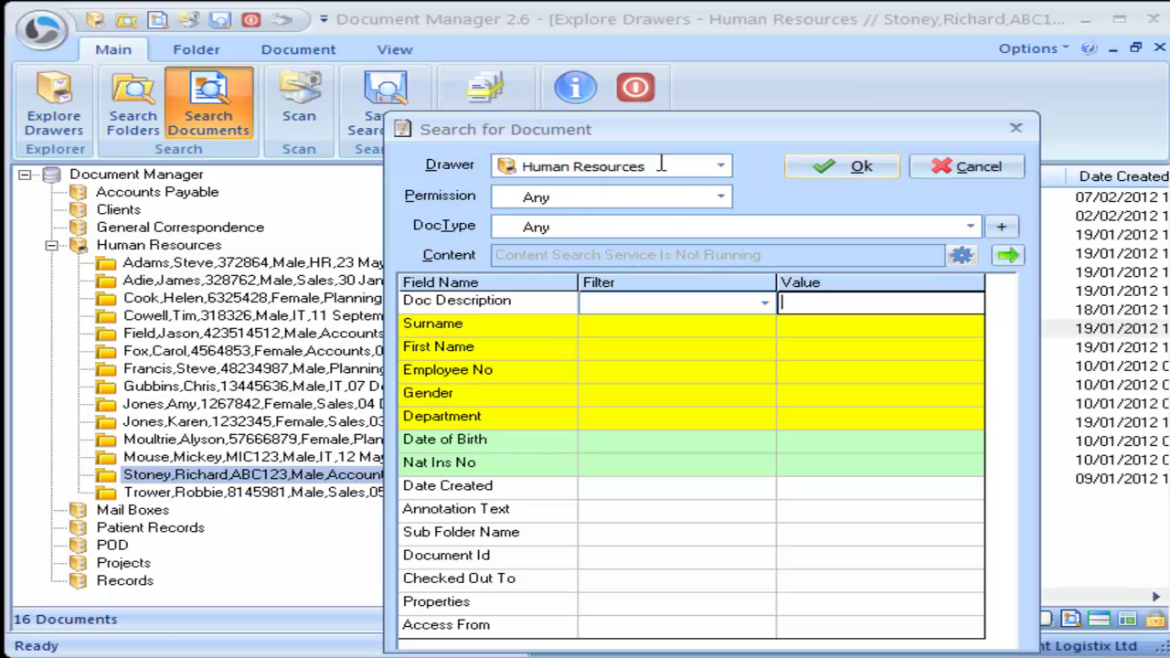
{"action": "left_click", "coordinate": [820, 327]}
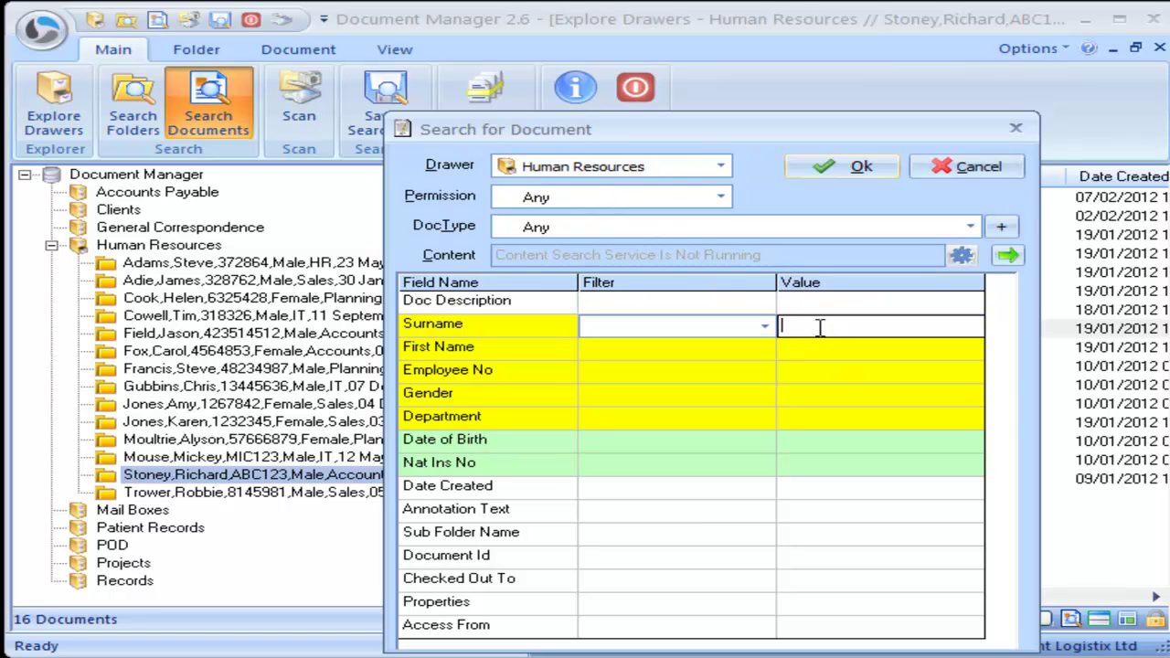
{"action": "type", "text": "stoney"}
{"action": "left_click", "coordinate": [860, 167]}
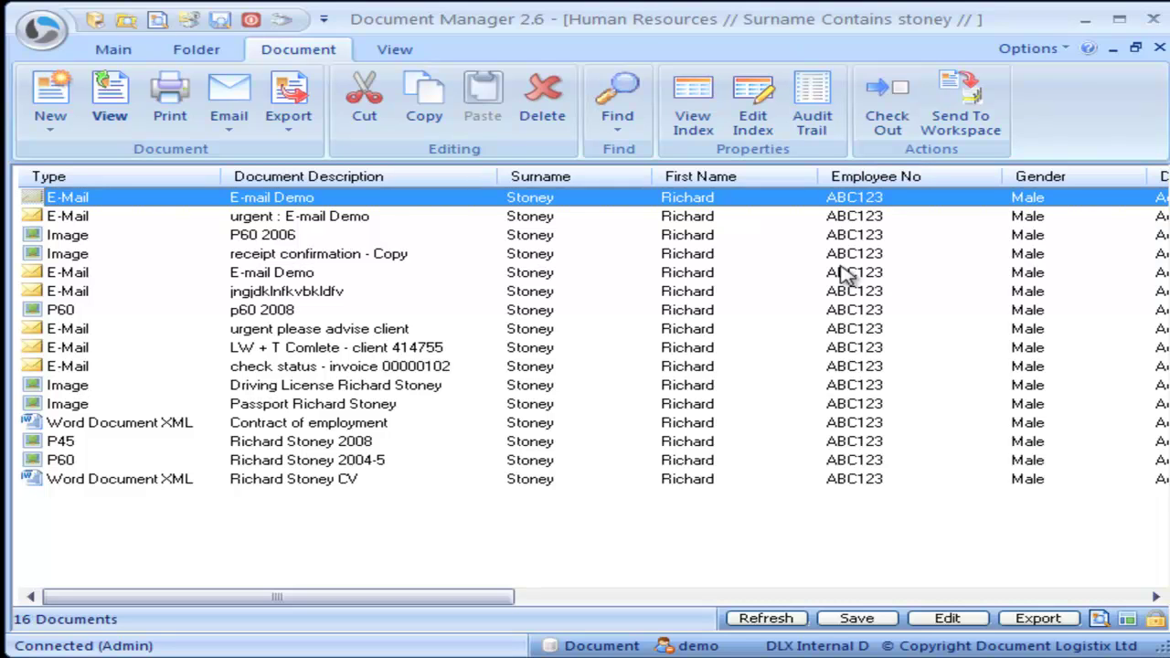
- Narrow the search to document descriptions containing "p60" and open the P60 2006 document from the results
{"action": "left_click", "coordinate": [951, 620]}
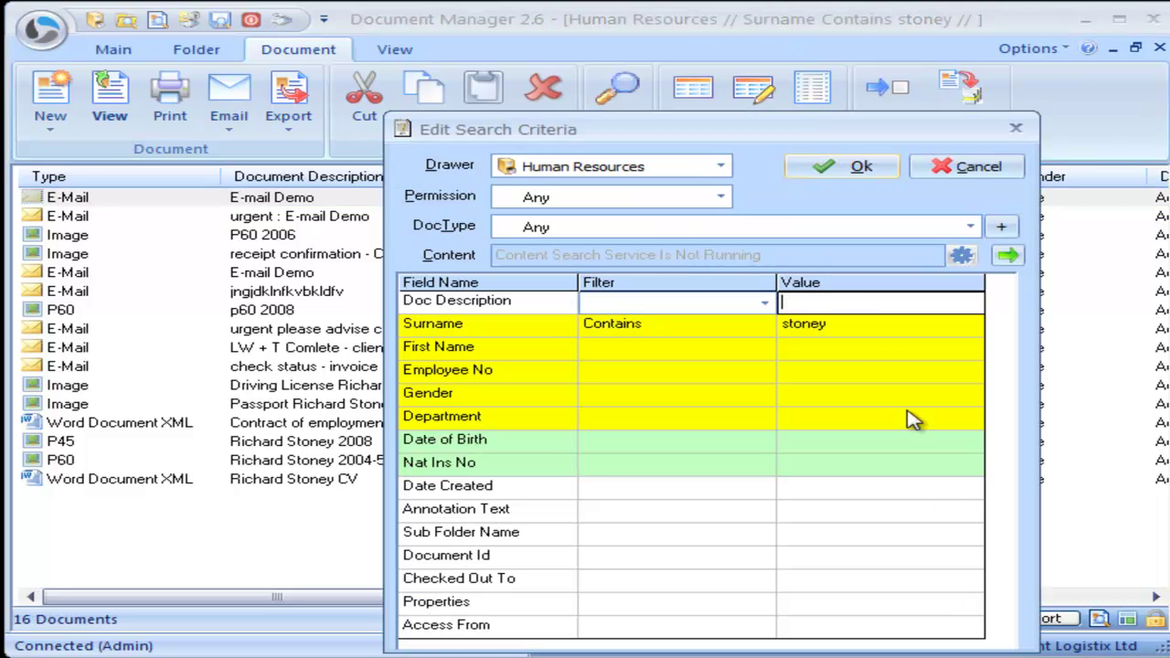
{"action": "left_click", "coordinate": [838, 301]}
{"action": "type", "text": "p60"}
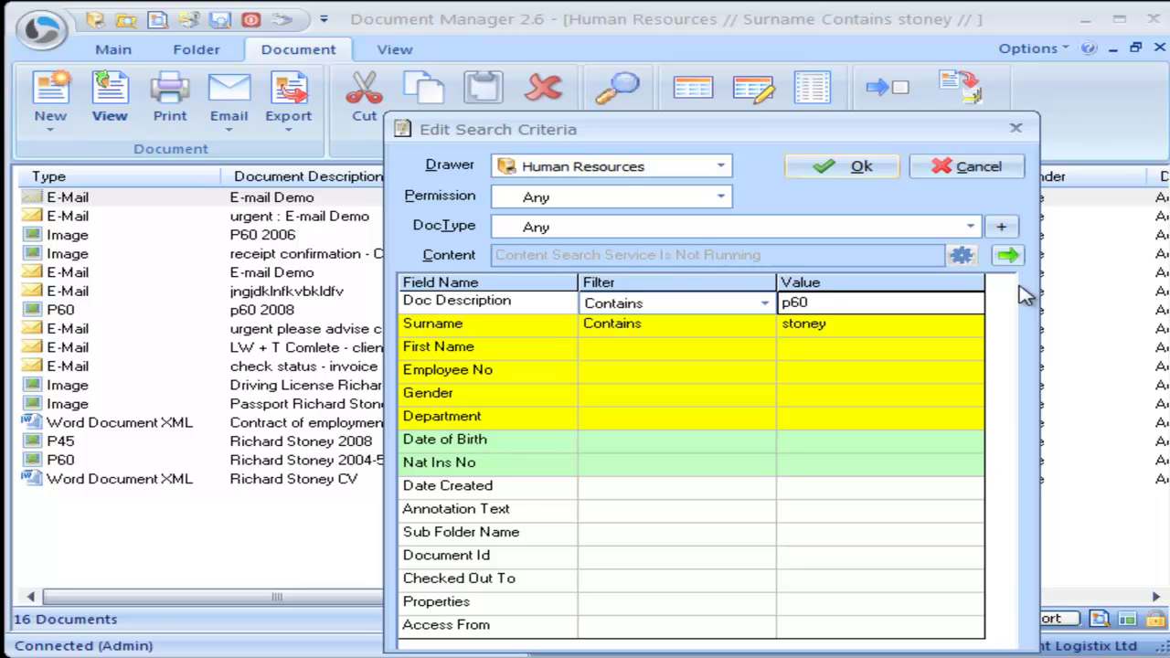
{"action": "left_click", "coordinate": [855, 165]}
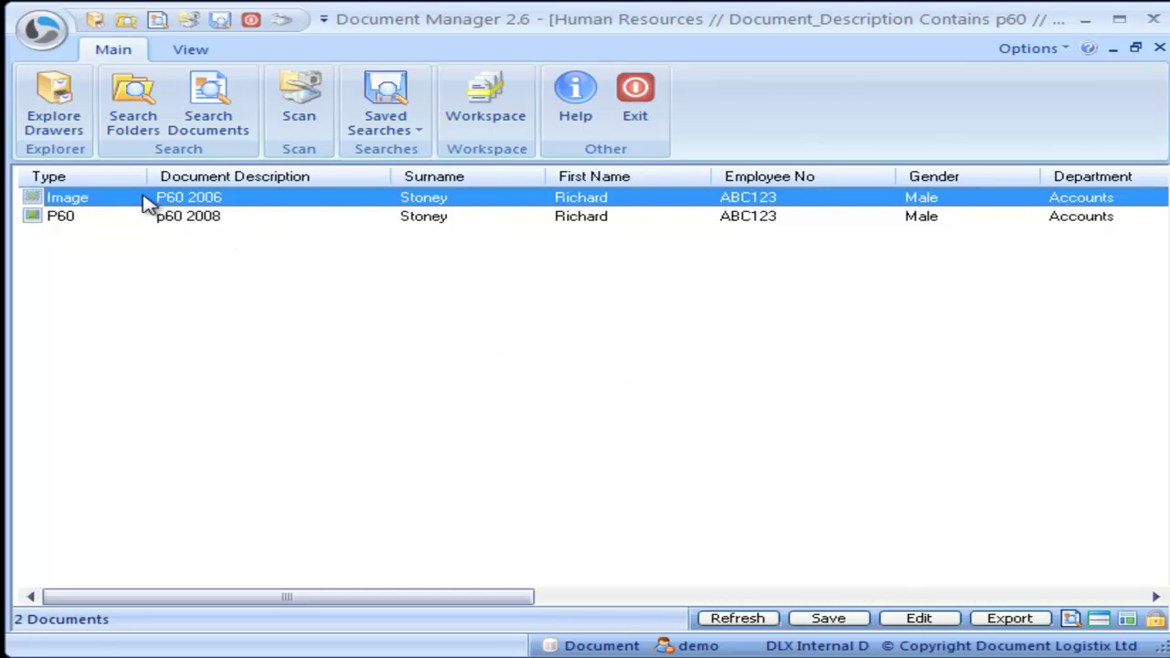
{"action": "double_click", "coordinate": [210, 203]}
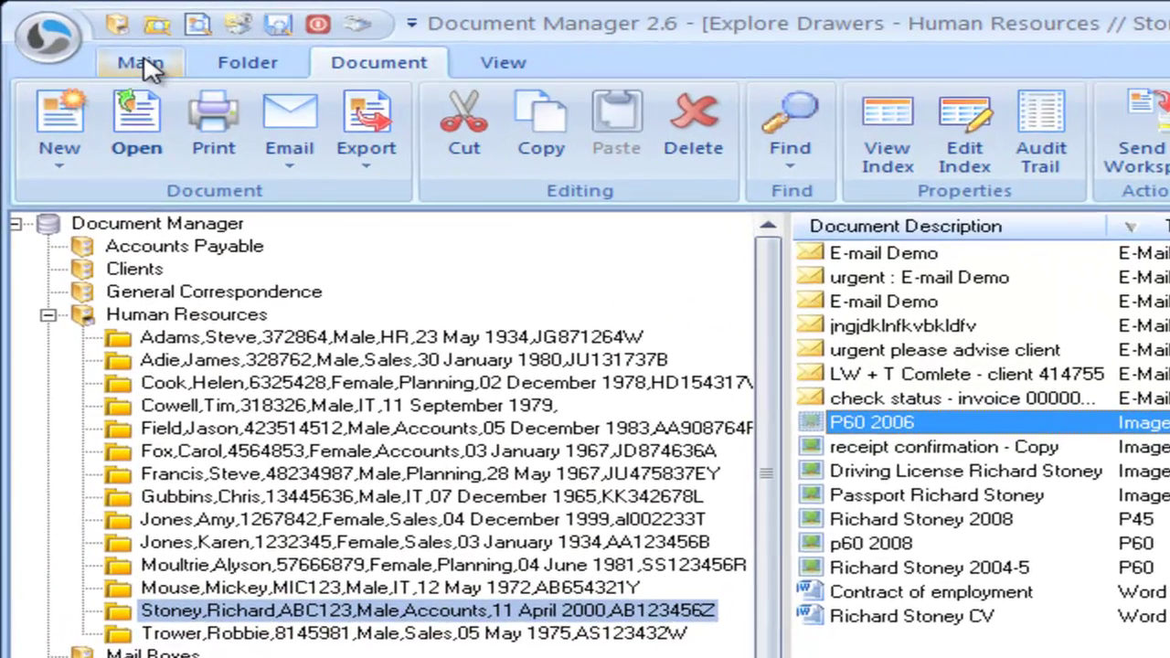
- Run the saved search "Human Resources Surname Search" with the employee's surname as the value
{"action": "left_click", "coordinate": [121, 53]}
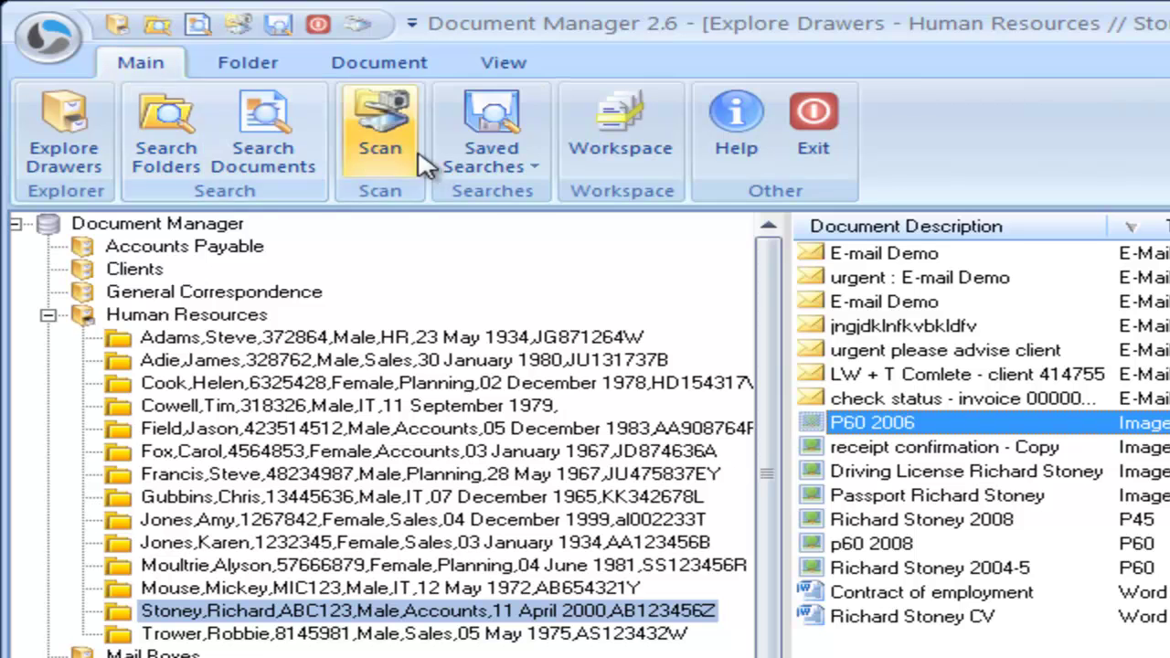
{"action": "left_click", "coordinate": [486, 118]}
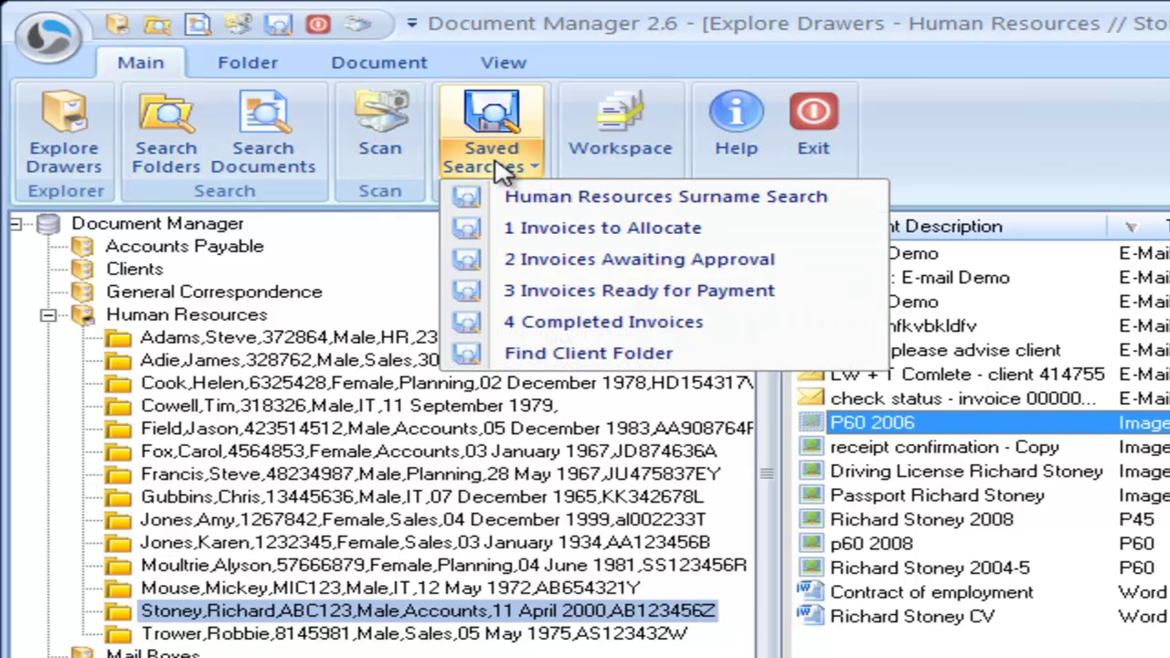
{"action": "left_click", "coordinate": [541, 206]}
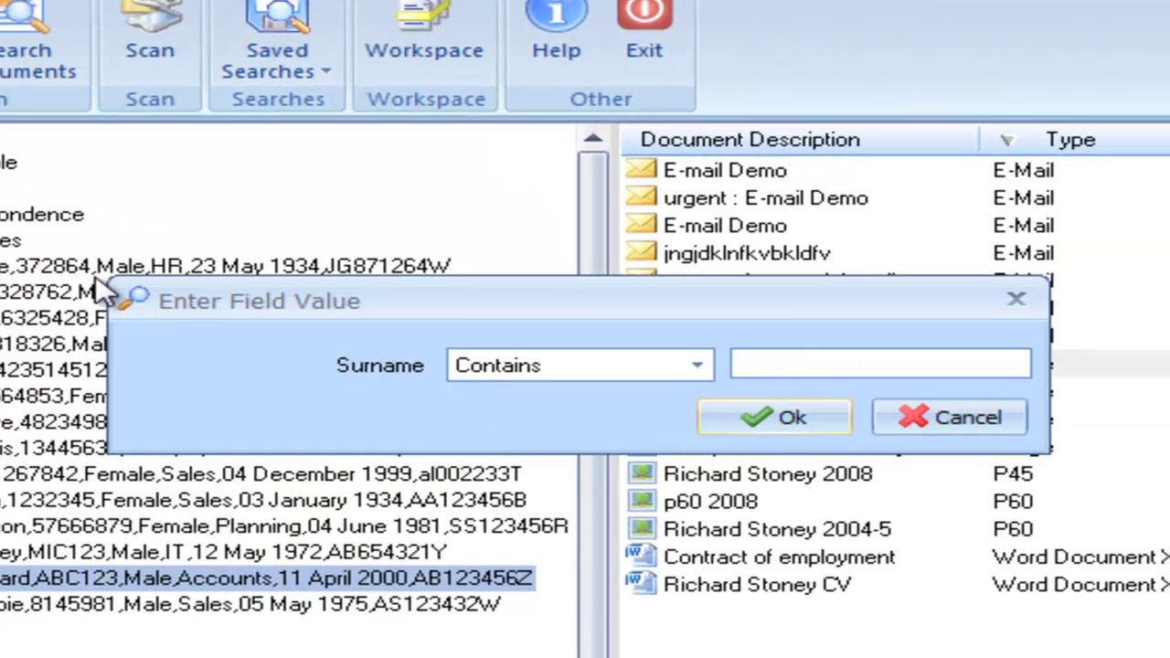
{"action": "type", "text": "stoney"}
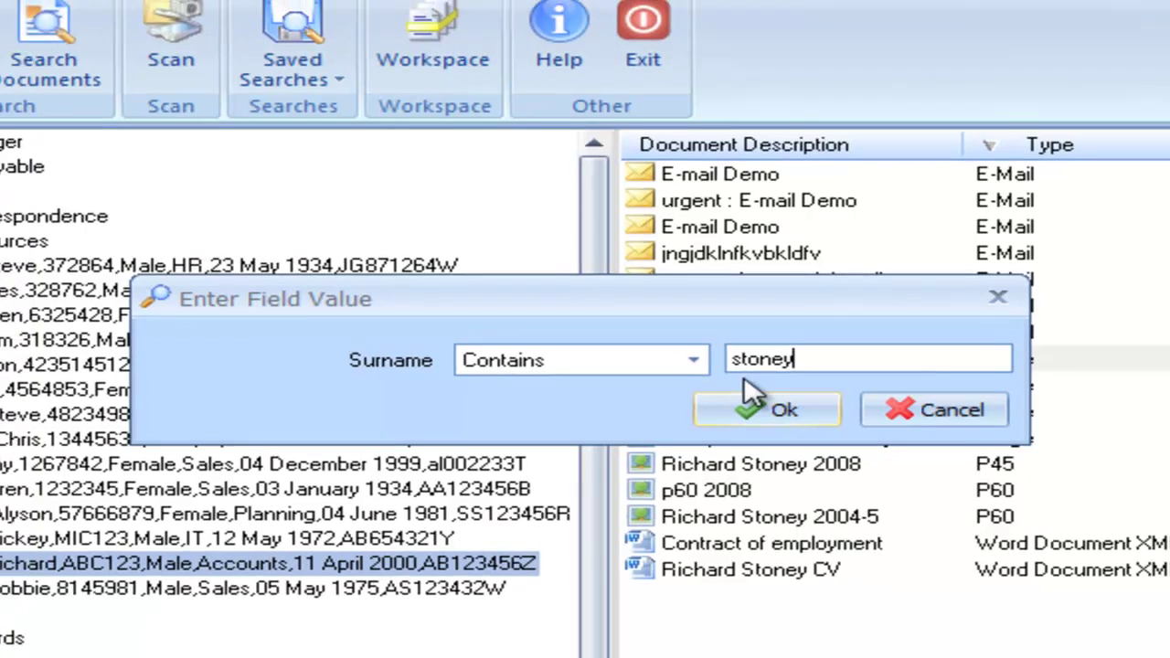
{"action": "left_click", "coordinate": [759, 407]}
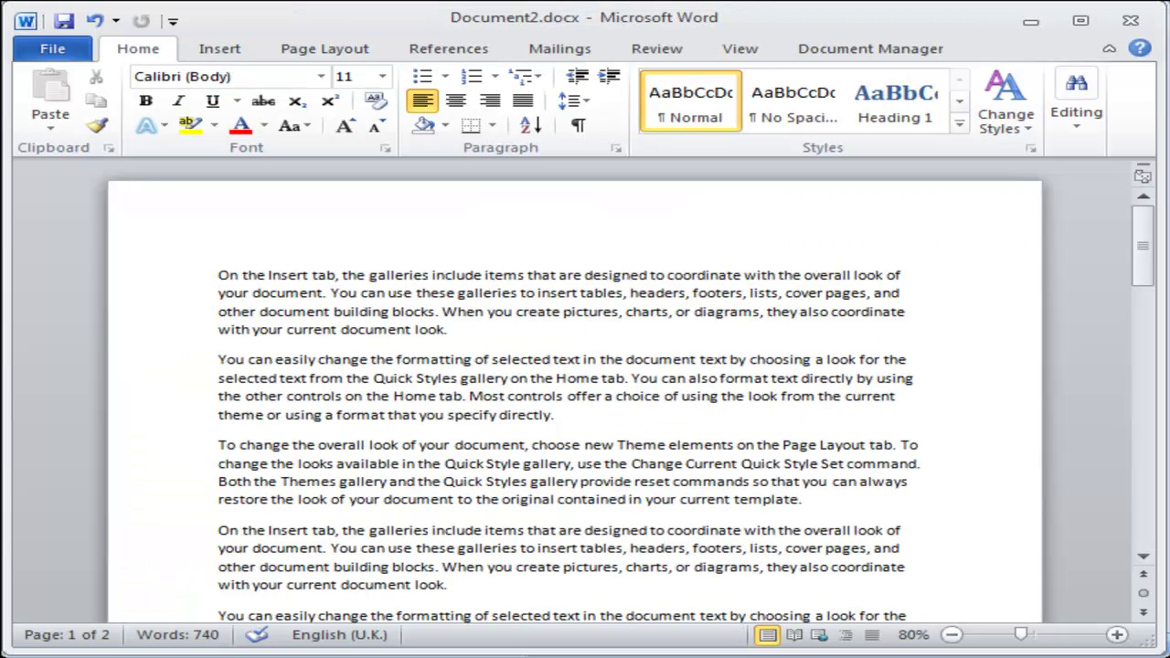
- Switch to Word and save Document2 to Document Manager, choosing the same employee's folder in the Human Resources drawer
{"action": "left_click", "coordinate": [79, 53]}
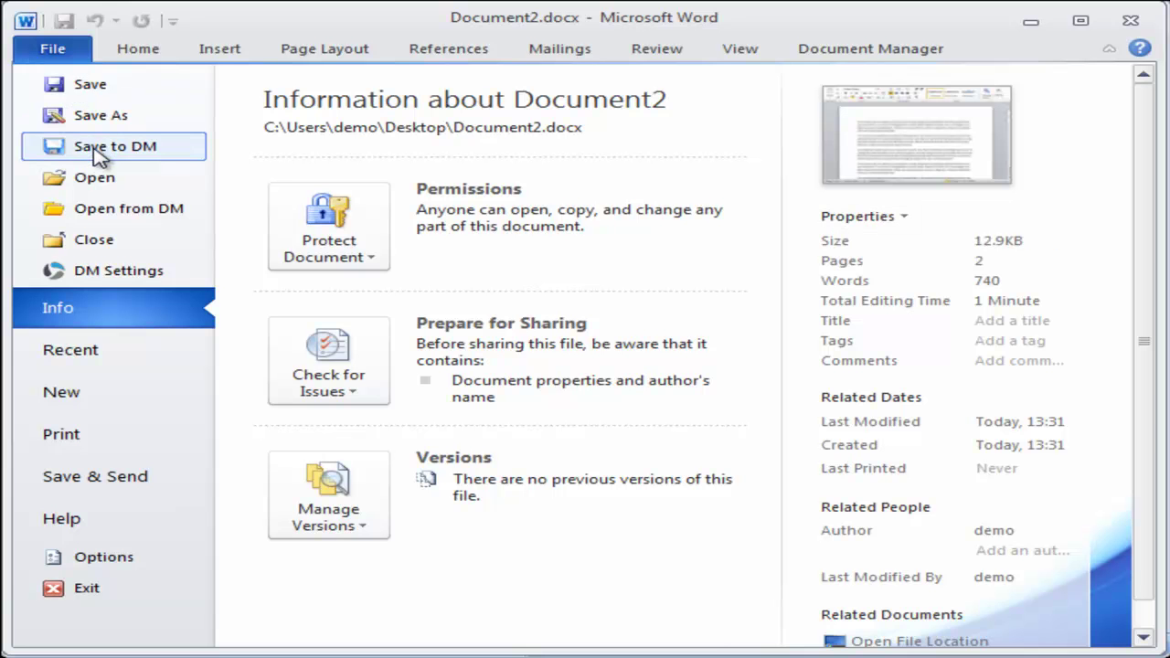
{"action": "left_click", "coordinate": [101, 147]}
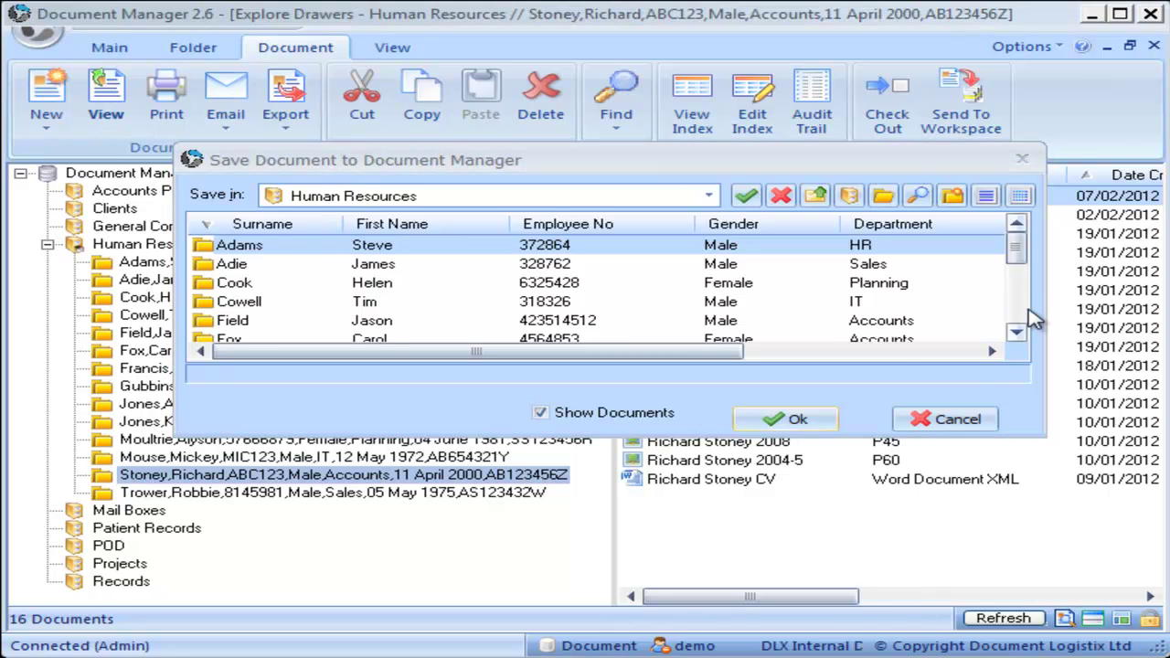
{"action": "scroll", "coordinate": [1014, 319], "scroll_direction": "down", "scroll_amount": 3}
{"action": "left_click", "coordinate": [274, 302]}
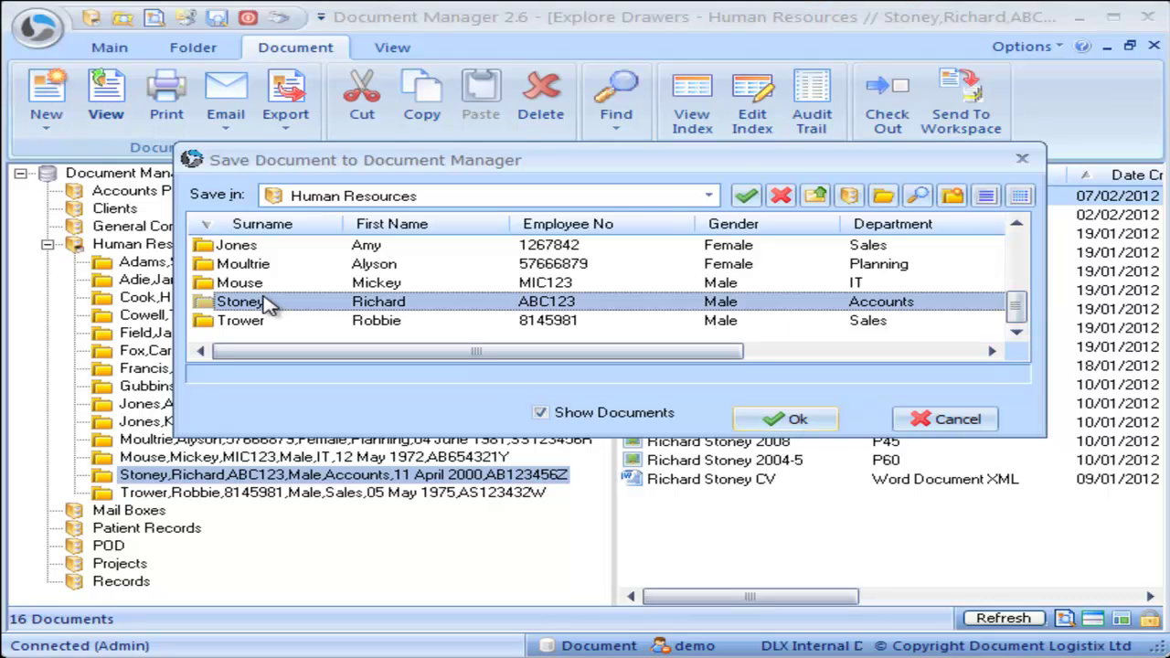
{"action": "left_click", "coordinate": [800, 420]}
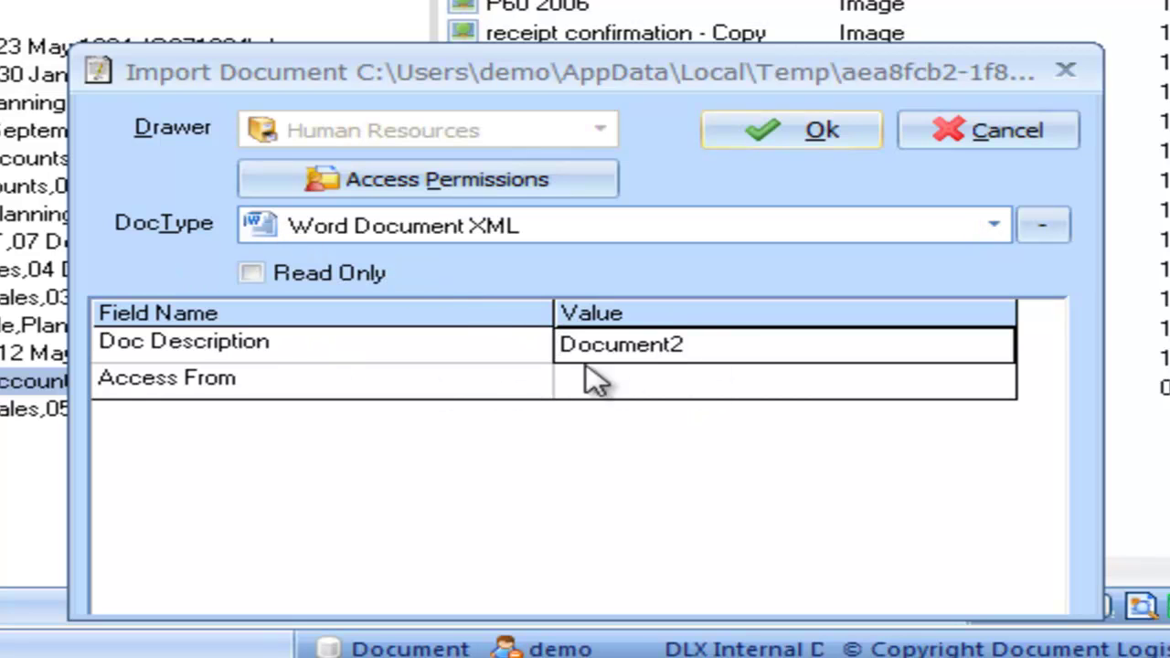
- Set the document description to "This is a demo document", complete the import and select the new document in the folder
{"action": "key", "text": "ctrl+a"}
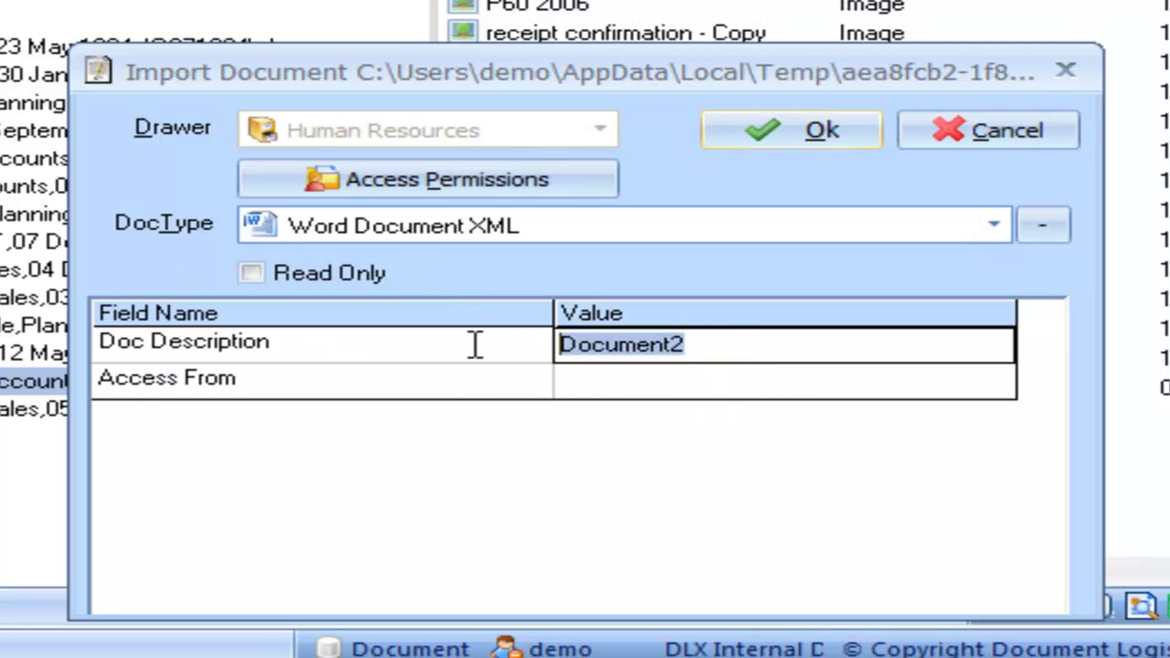
{"action": "type", "text": "This is a demo document"}
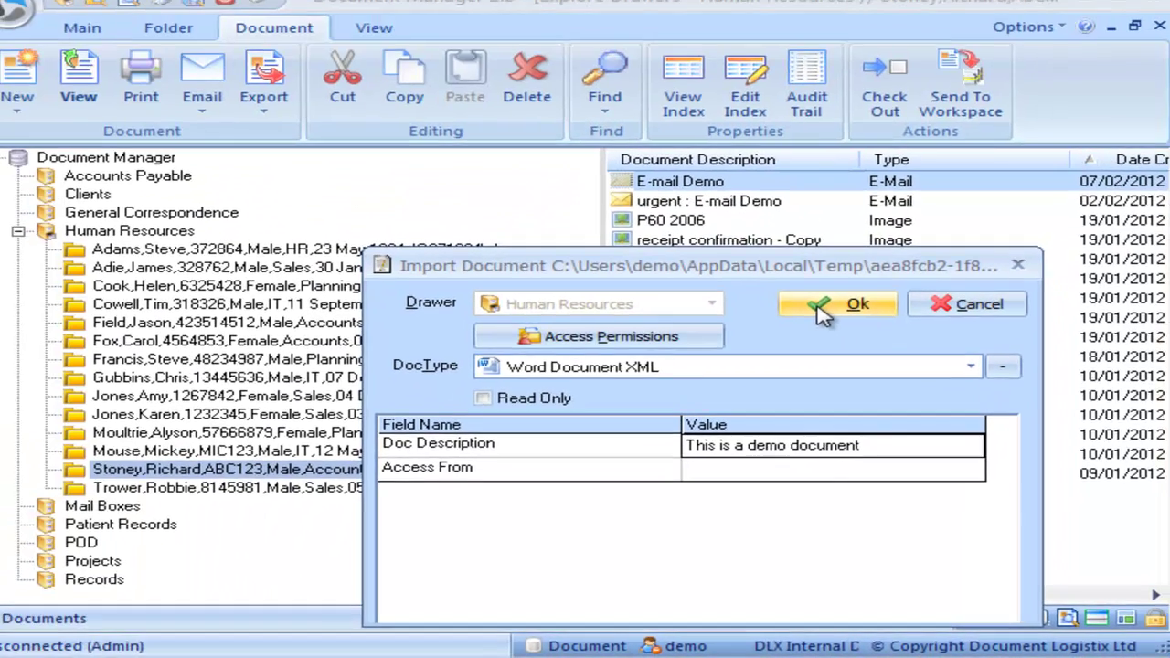
{"action": "left_click", "coordinate": [775, 169]}
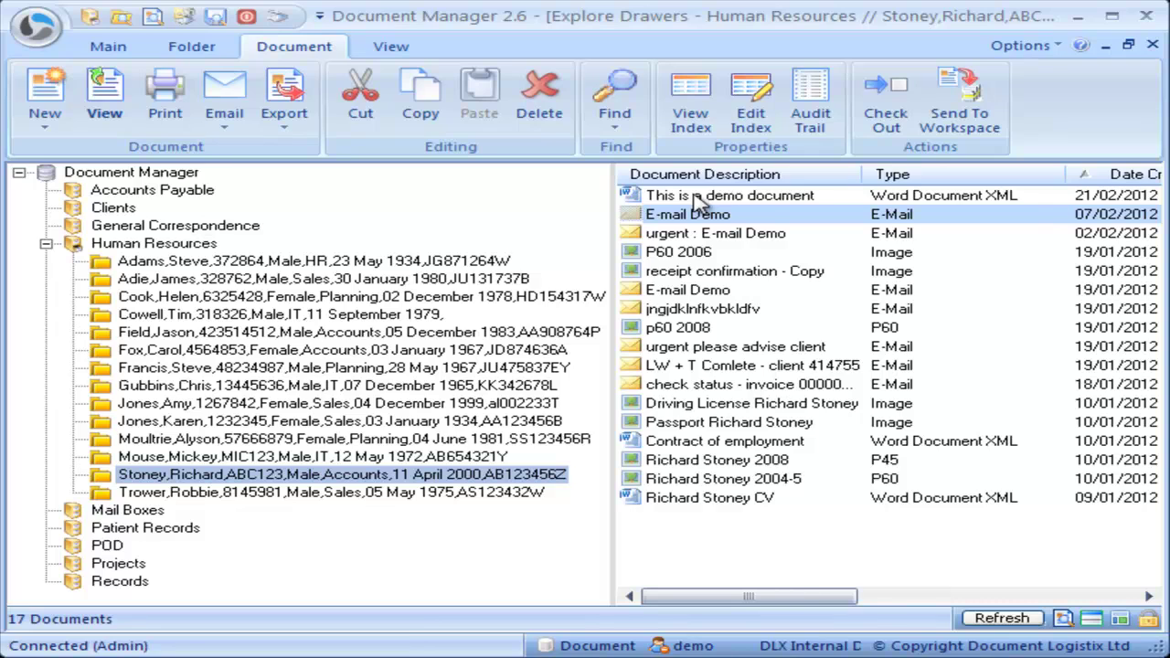
{"action": "left_click", "coordinate": [697, 203]}
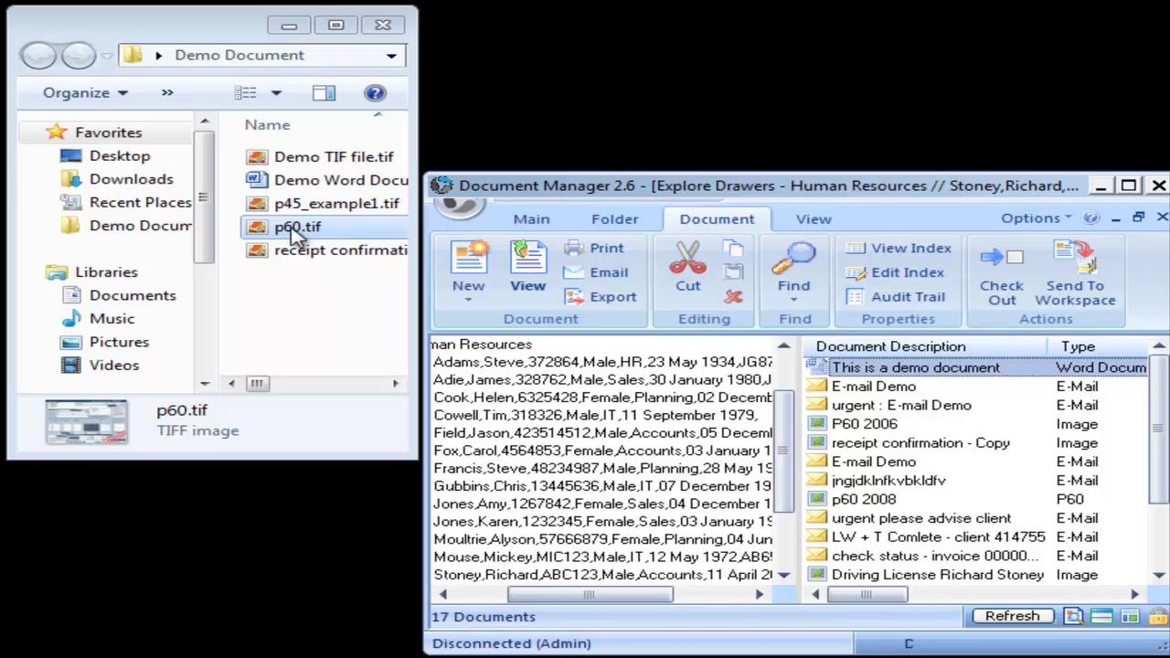
- Import p60.tif from the Demo Document folder into the employee's folder with the description "P60 2011"
{"action": "left_click_drag", "start_coordinate": [286, 229], "coordinate": [886, 585]}
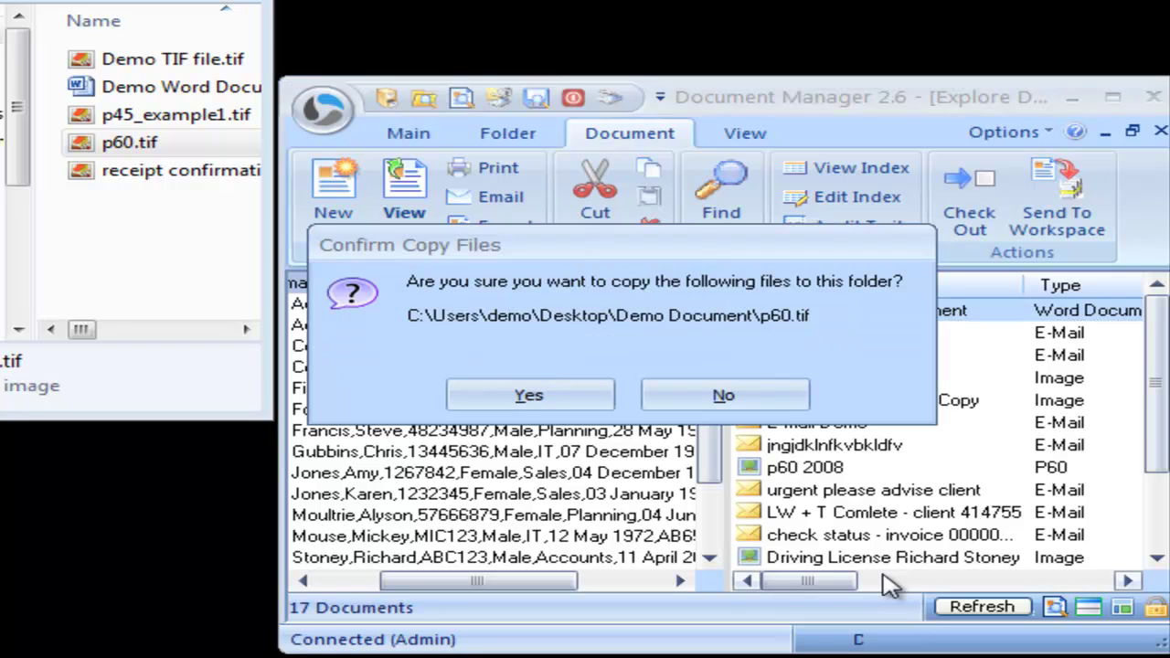
{"action": "left_click", "coordinate": [526, 393]}
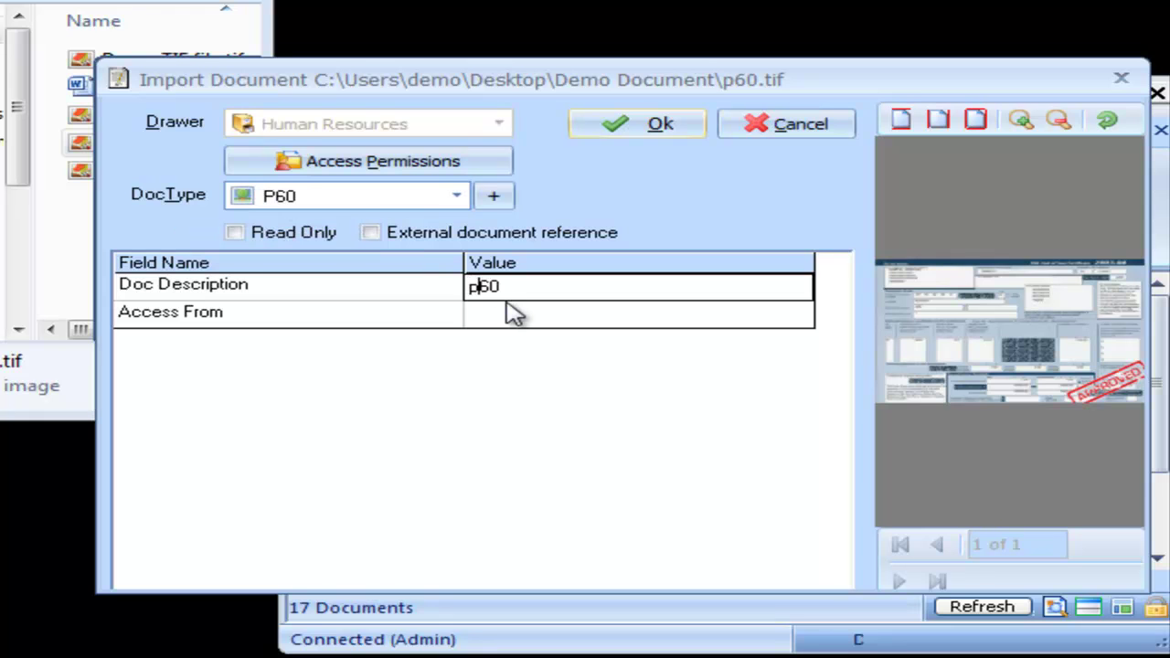
{"action": "key", "text": "Delete"}
{"action": "type", "text": "P60"}
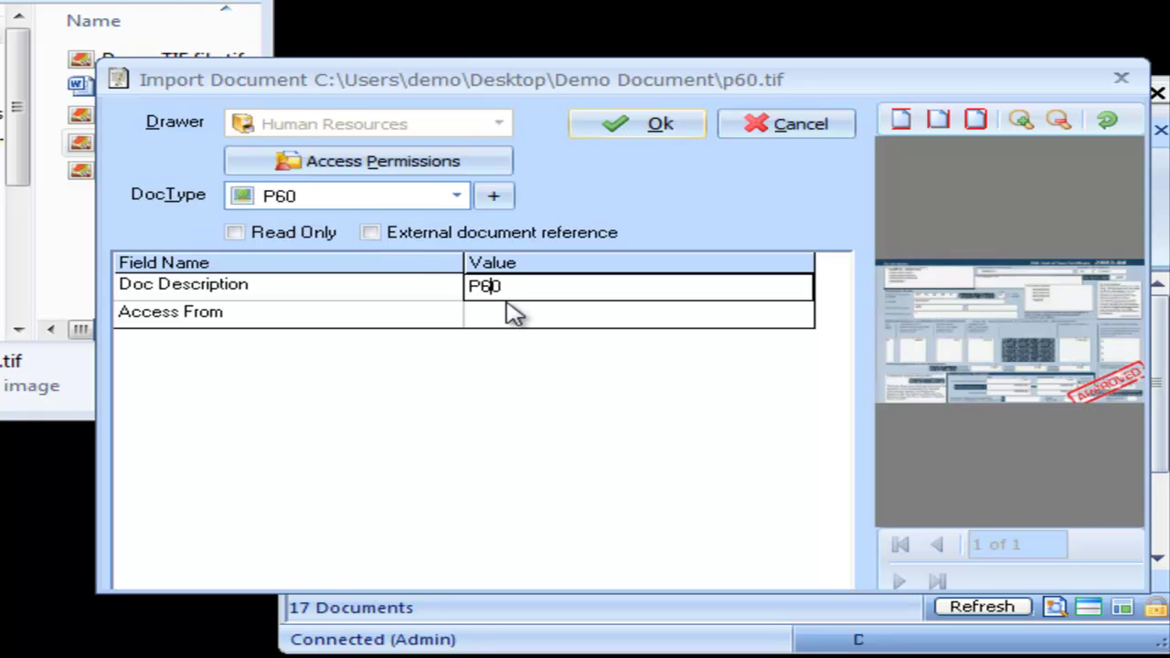
{"action": "type", "text": " 2011"}
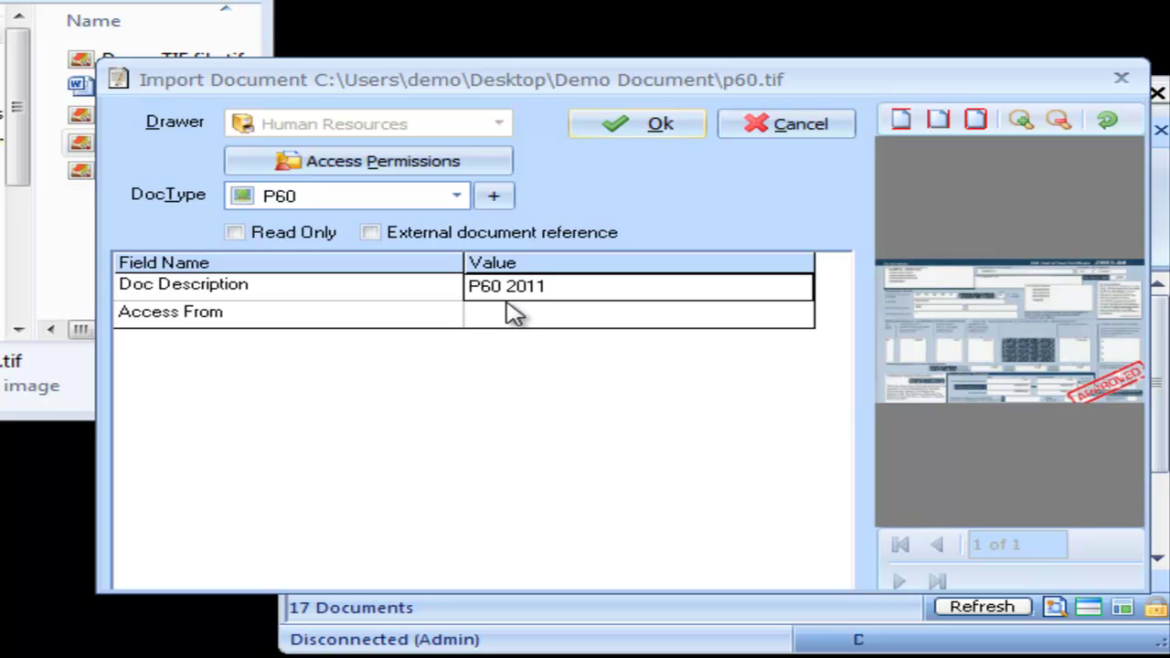
{"action": "left_click", "coordinate": [658, 124]}
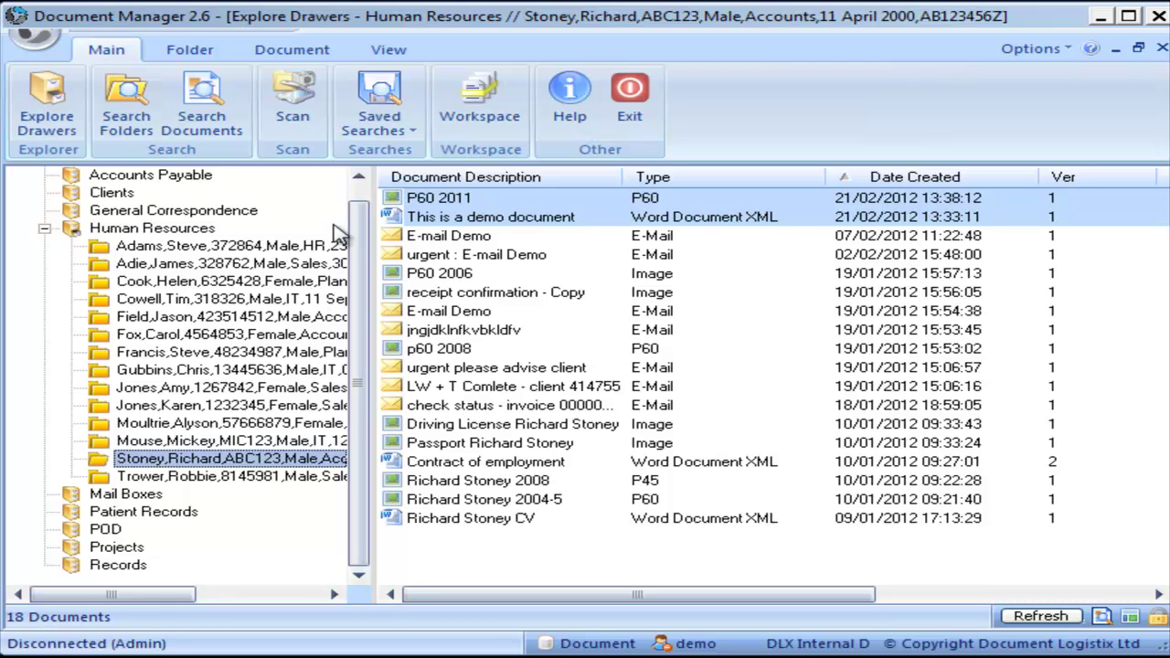
- Scan the P60 certificate and save it to the employee's folder as document type P60 with the description "P60 2012"
{"action": "left_click", "coordinate": [294, 108]}
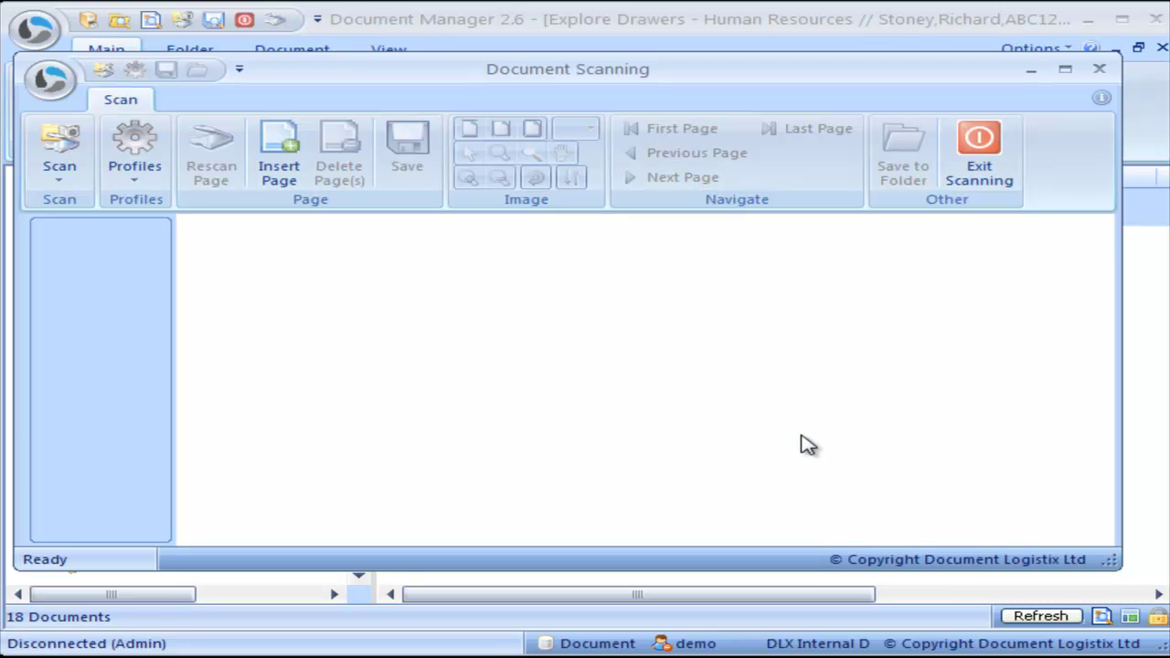
{"action": "left_click", "coordinate": [61, 151]}
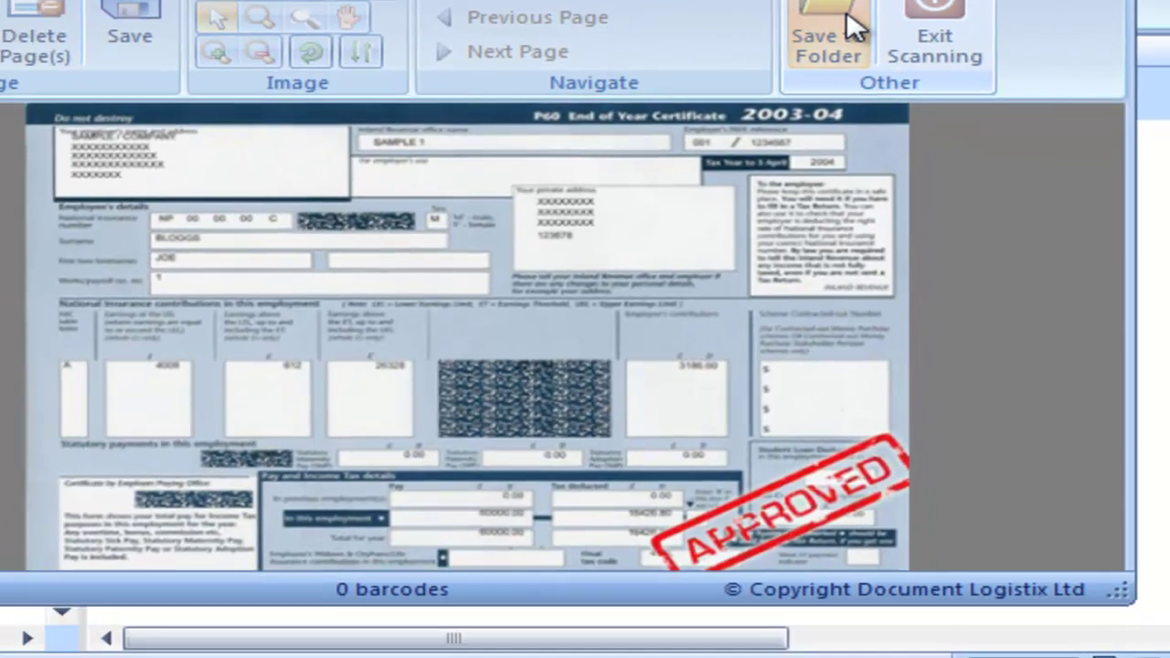
{"action": "left_click", "coordinate": [850, 28]}
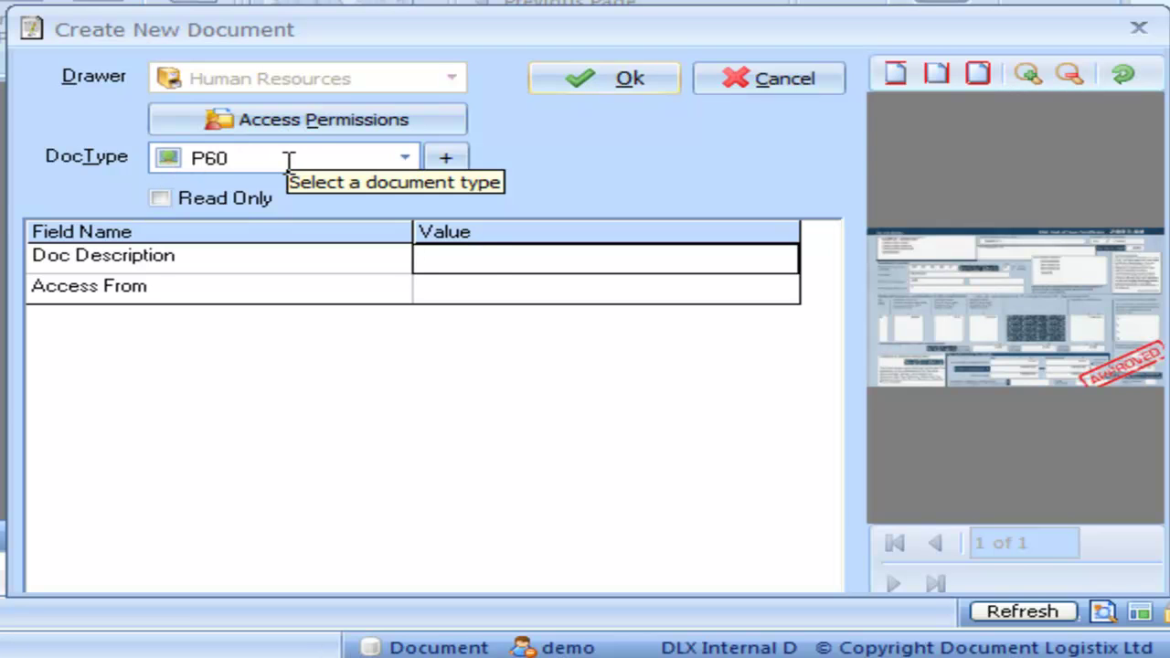
{"action": "type", "text": "P60 201"}
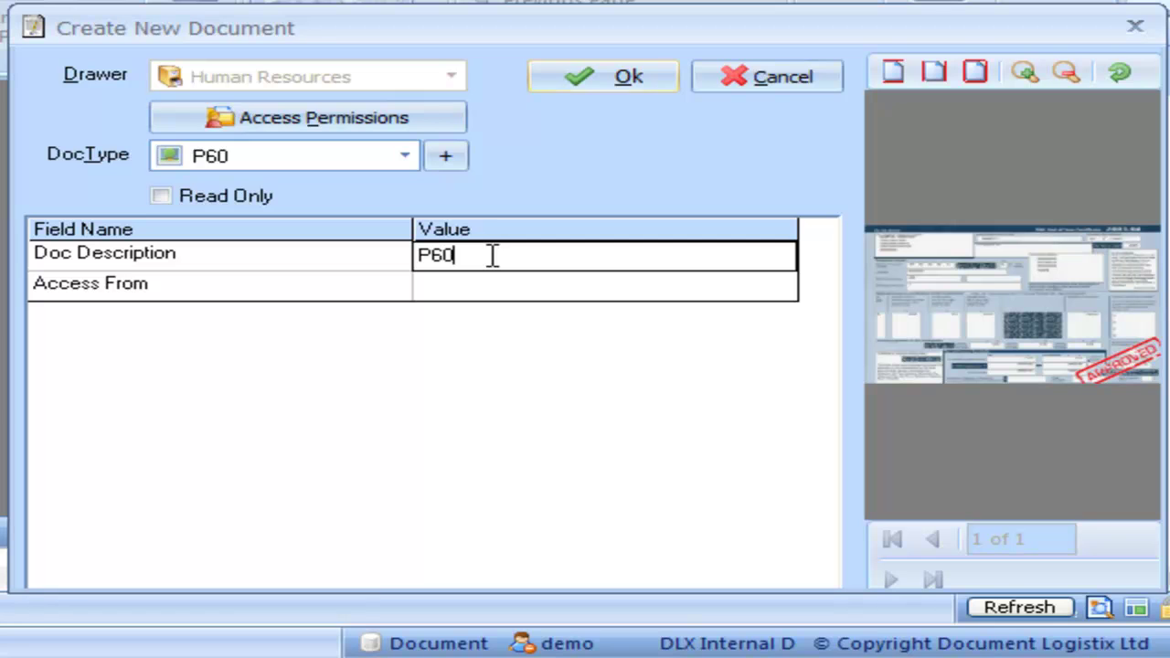
{"action": "type", "text": "2"}
{"action": "left_click", "coordinate": [630, 77]}
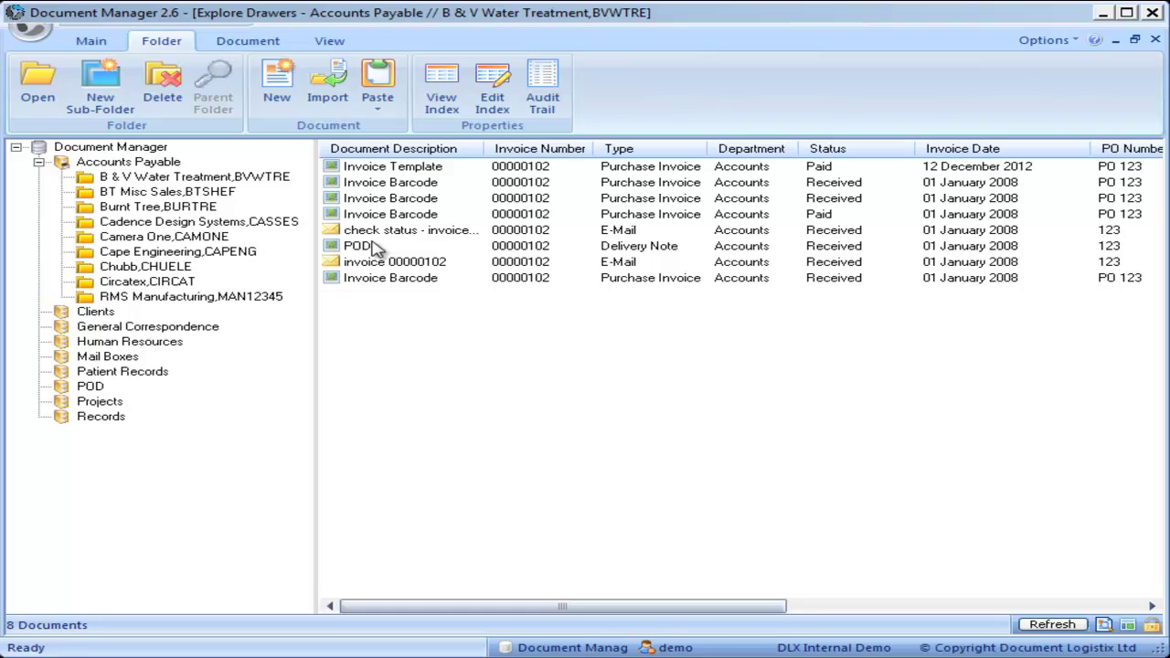
- Open the Invoice Template in the B & V Water Treatment folder and attach a sticky note reading "This is a Note" beside the Ship To address
{"action": "left_click", "coordinate": [366, 167]}
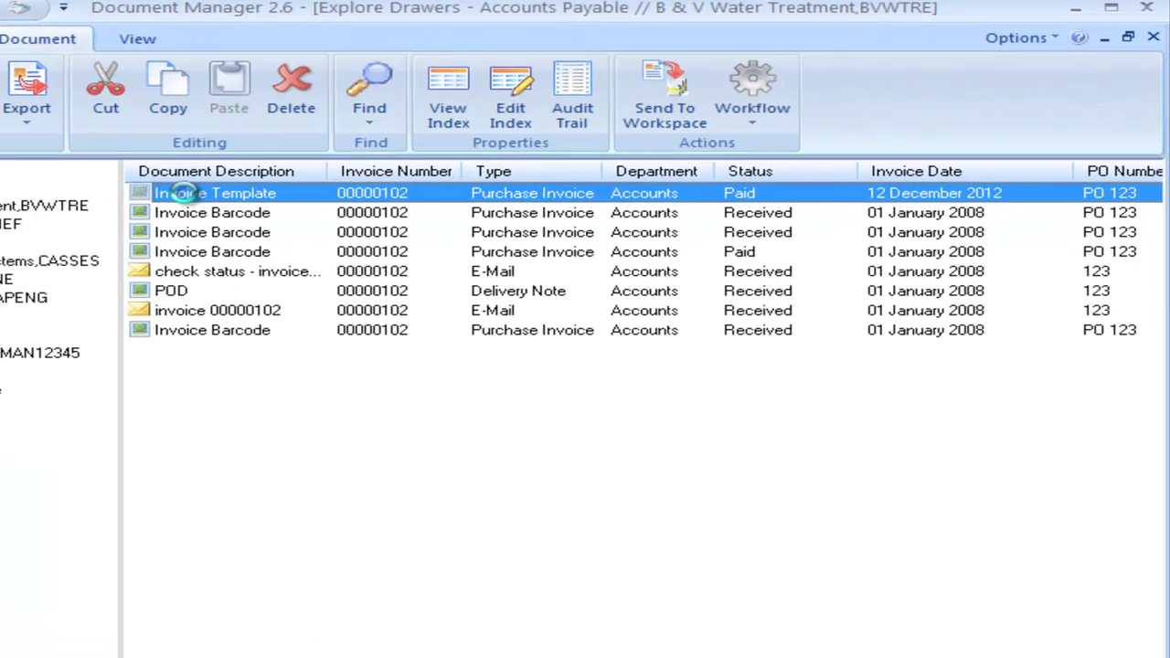
{"action": "double_click", "coordinate": [183, 193]}
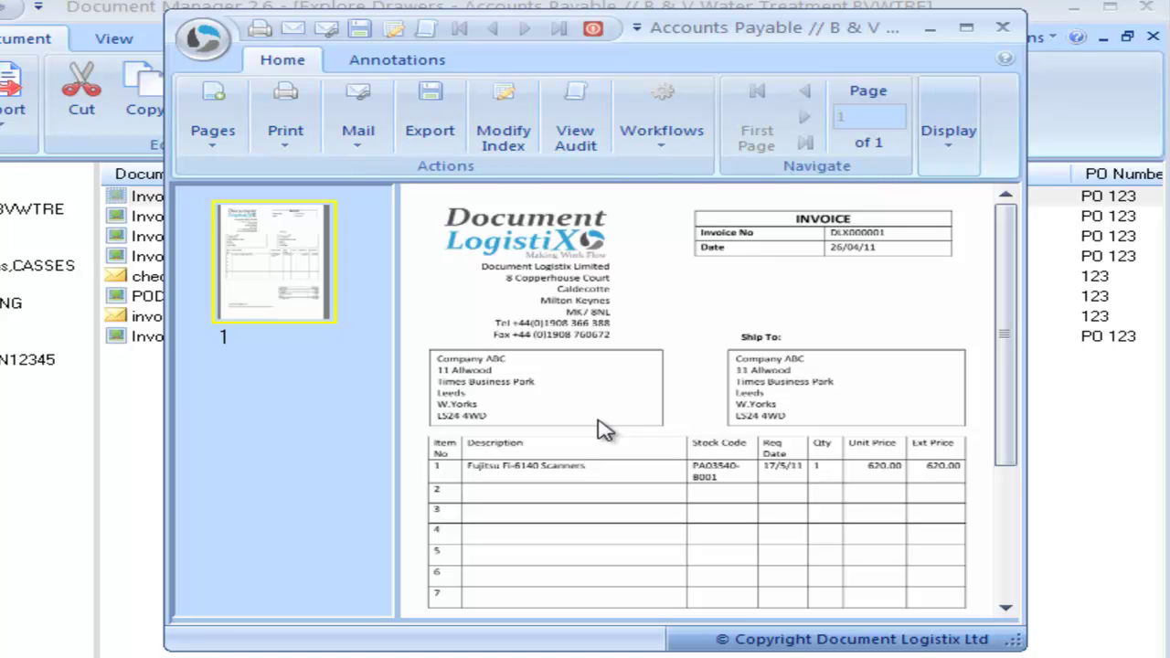
{"action": "left_click", "coordinate": [379, 75]}
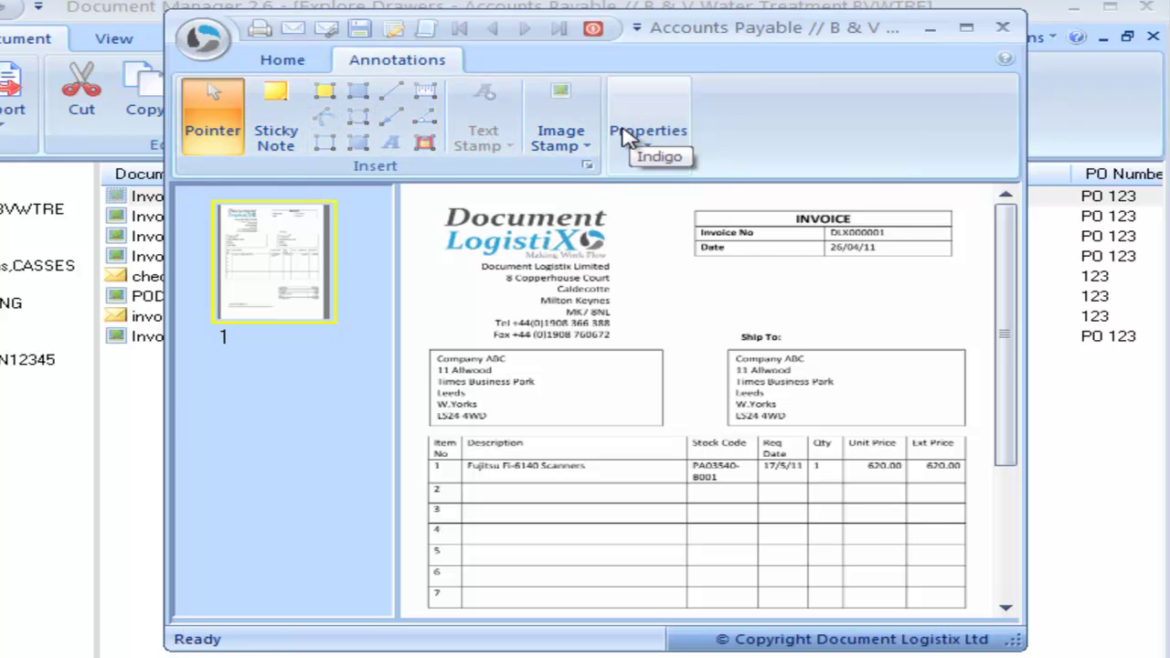
{"action": "left_click", "coordinate": [277, 106]}
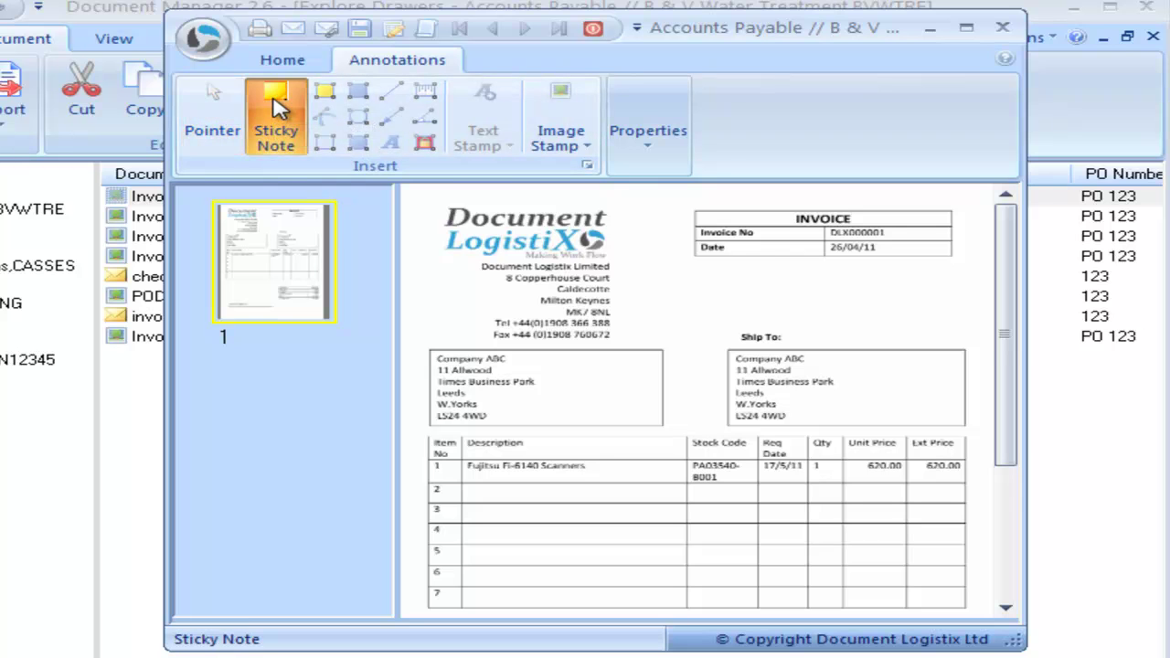
{"action": "left_click_drag", "start_coordinate": [627, 265], "coordinate": [685, 301]}
{"action": "type", "text": "T"}
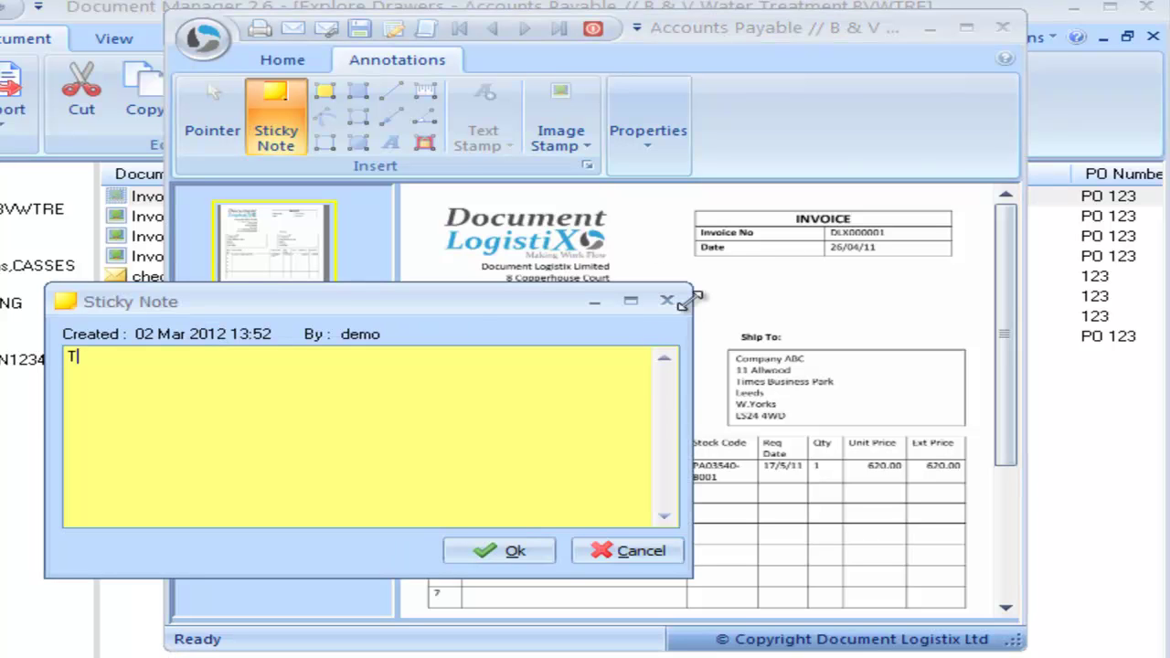
{"action": "type", "text": "his is a Note"}
{"action": "left_click", "coordinate": [502, 551]}
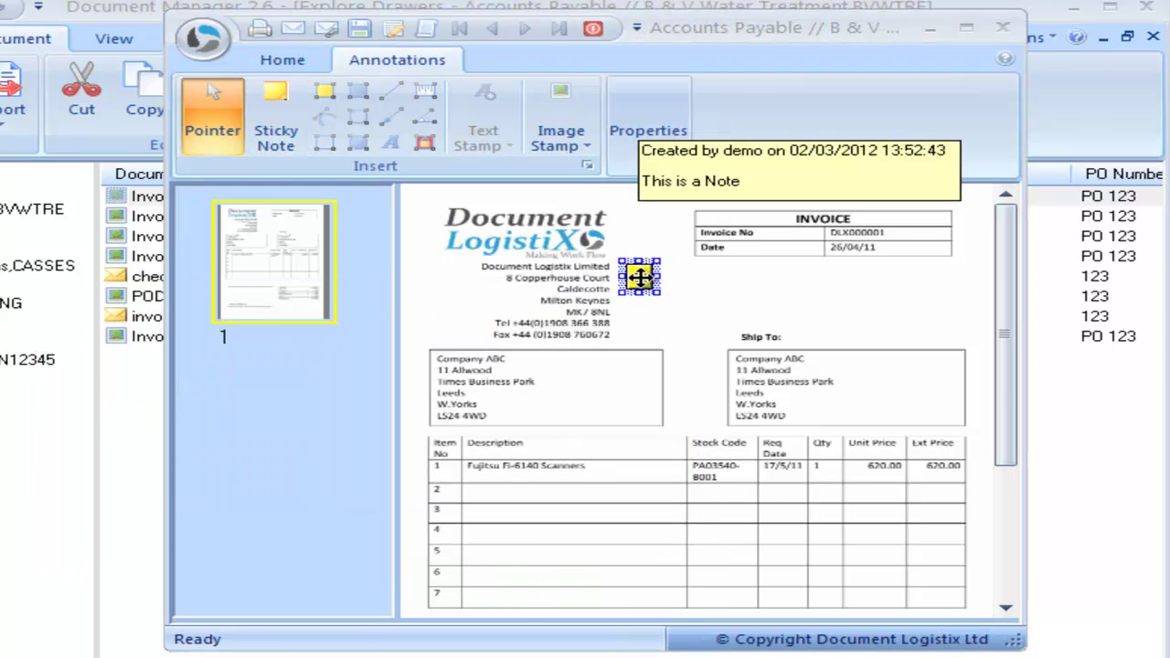
{"action": "left_click", "coordinate": [639, 277]}
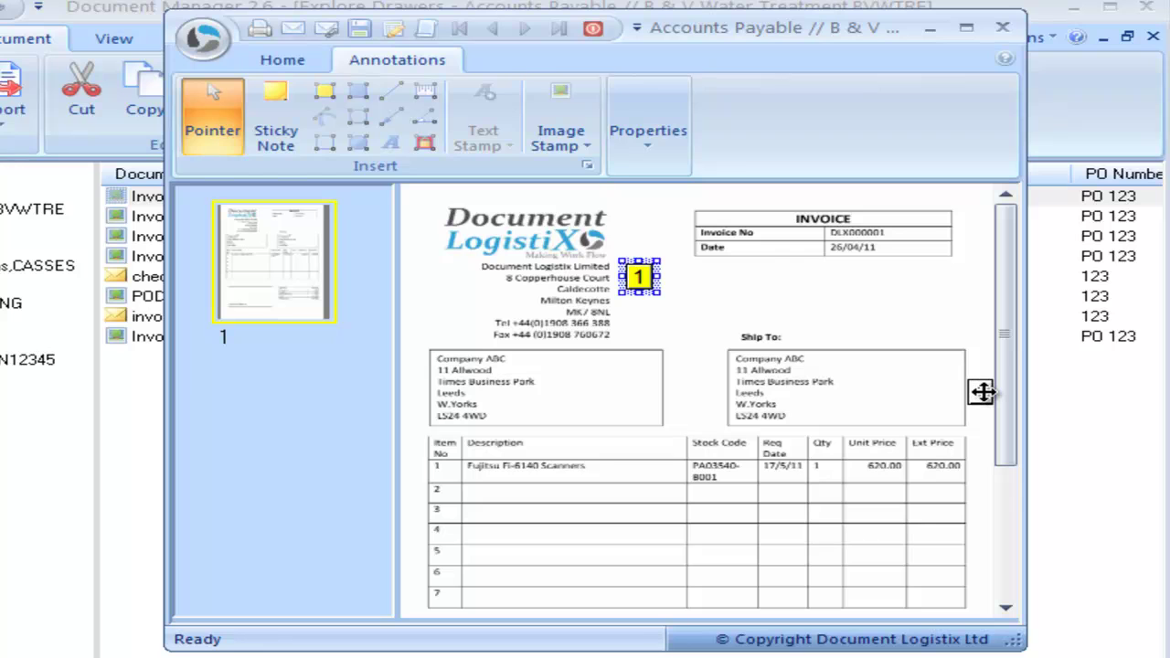
{"action": "left_click_drag", "start_coordinate": [981, 390], "coordinate": [981, 390]}
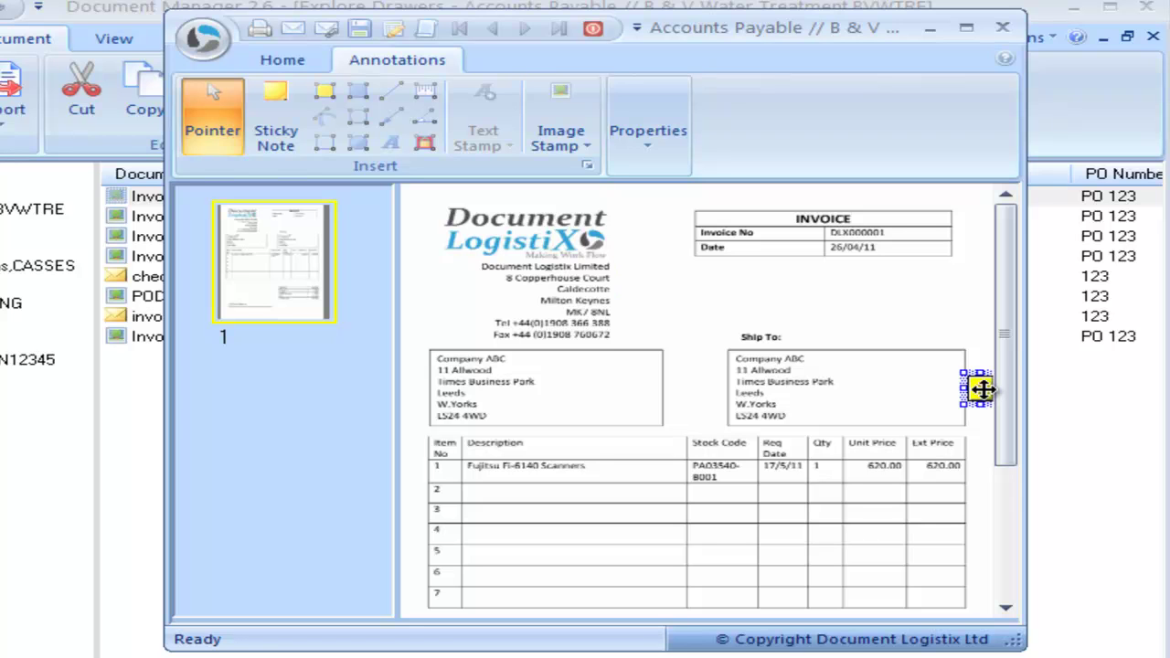
- Highlight the billing address box on the invoice in yellow and draw a red rectangle annotation over the order totals
{"action": "left_click", "coordinate": [324, 93]}
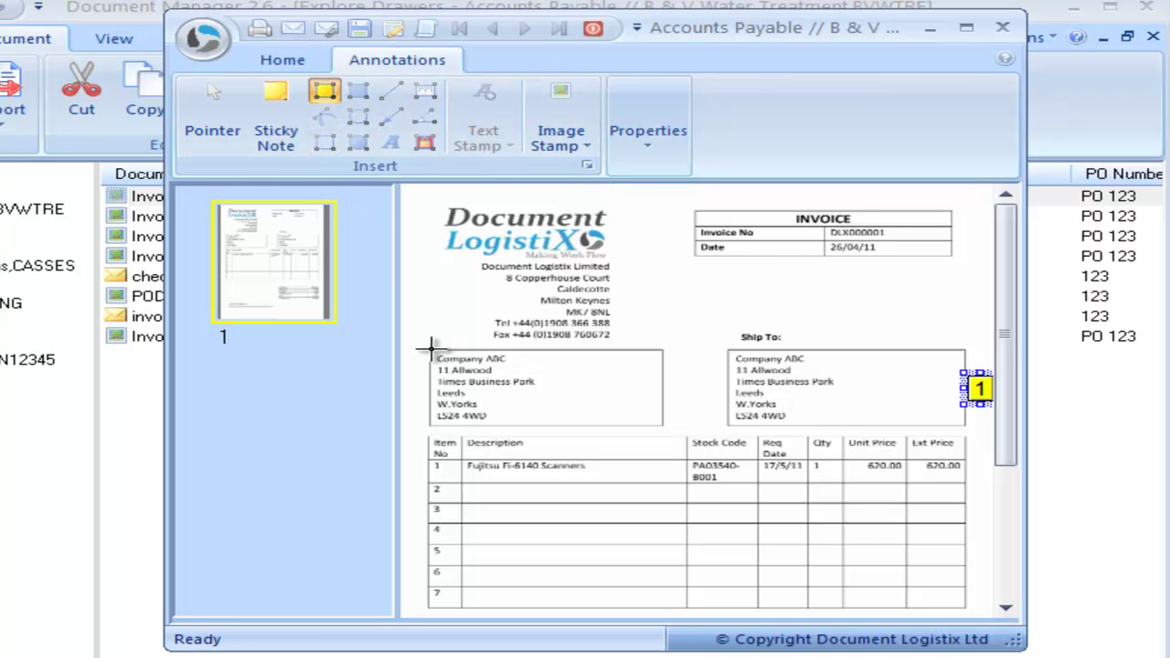
{"action": "mouse_move", "coordinate": [430, 347]}
{"action": "left_mouse_down"}
{"action": "mouse_move", "coordinate": [485, 393]}
{"action": "mouse_move", "coordinate": [580, 423]}
{"action": "mouse_move", "coordinate": [667, 425]}
{"action": "left_mouse_up"}
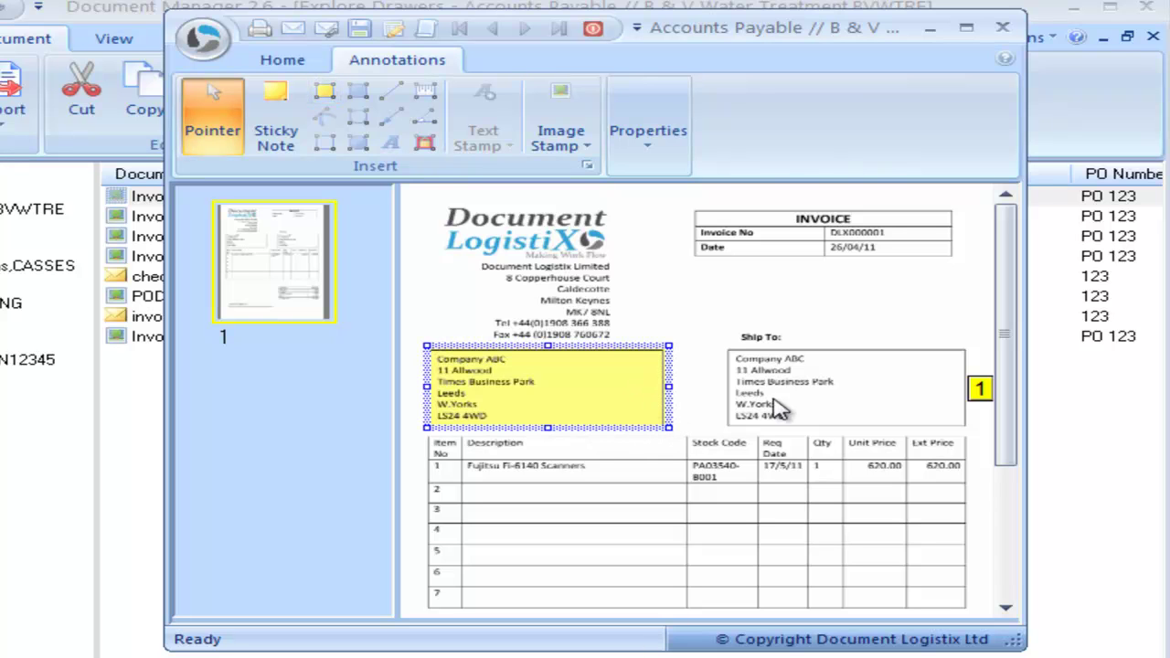
{"action": "left_click_drag", "start_coordinate": [1003, 334], "coordinate": [1024, 485]}
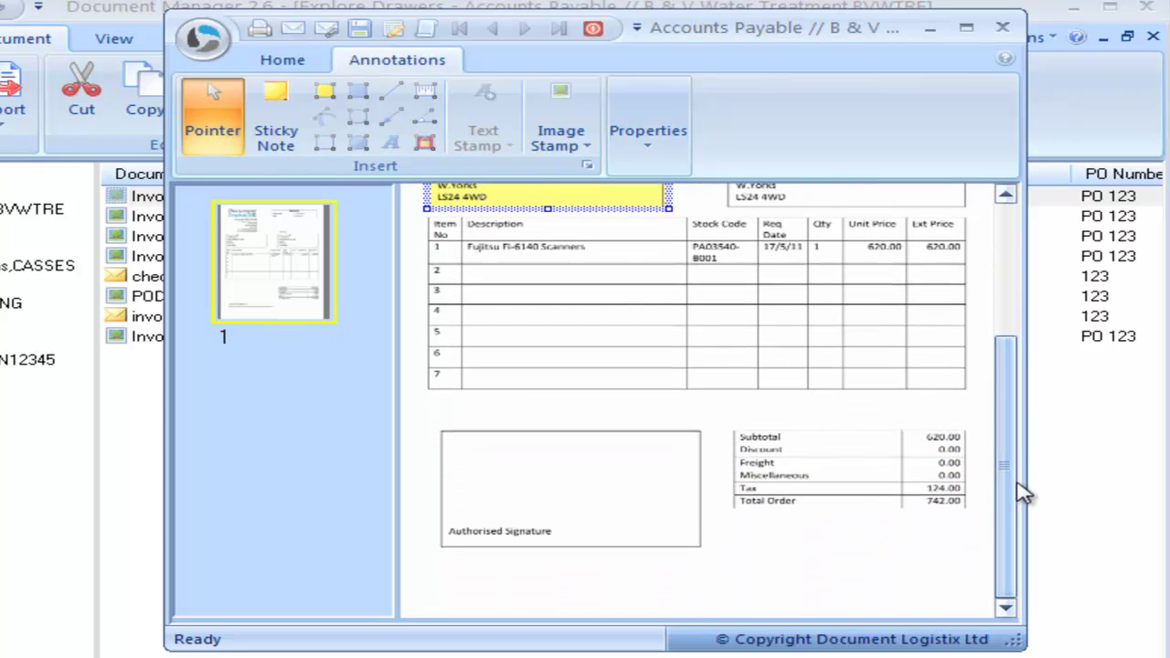
{"action": "left_click", "coordinate": [424, 144]}
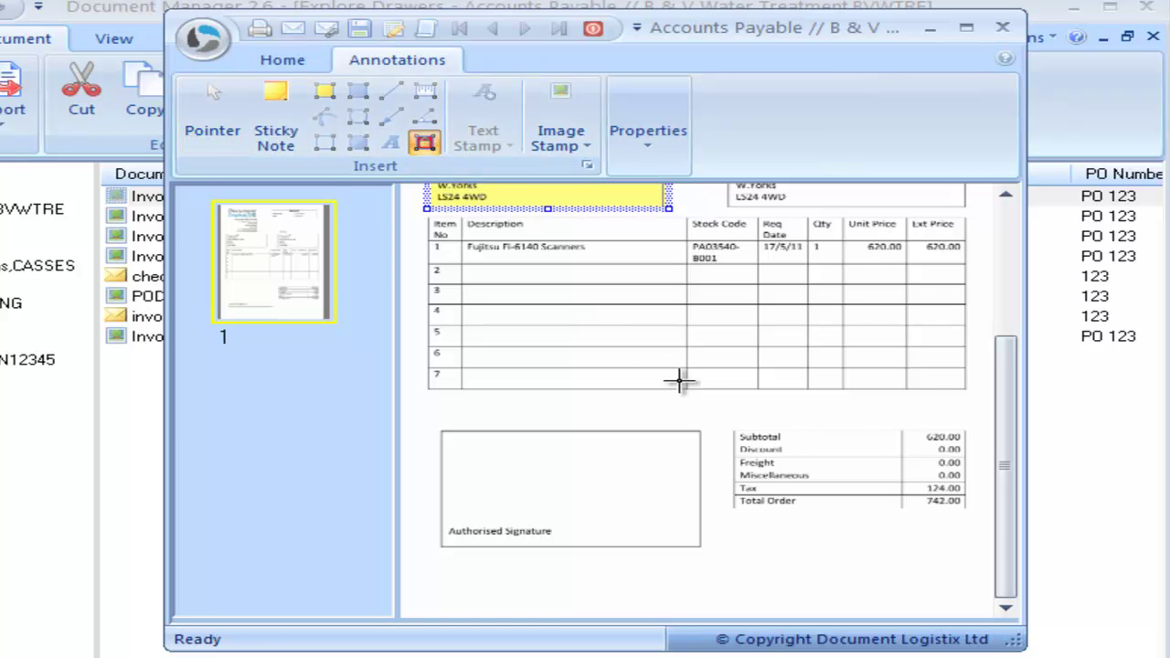
{"action": "left_click_drag", "start_coordinate": [720, 402], "coordinate": [985, 537]}
{"action": "right_click", "coordinate": [864, 457]}
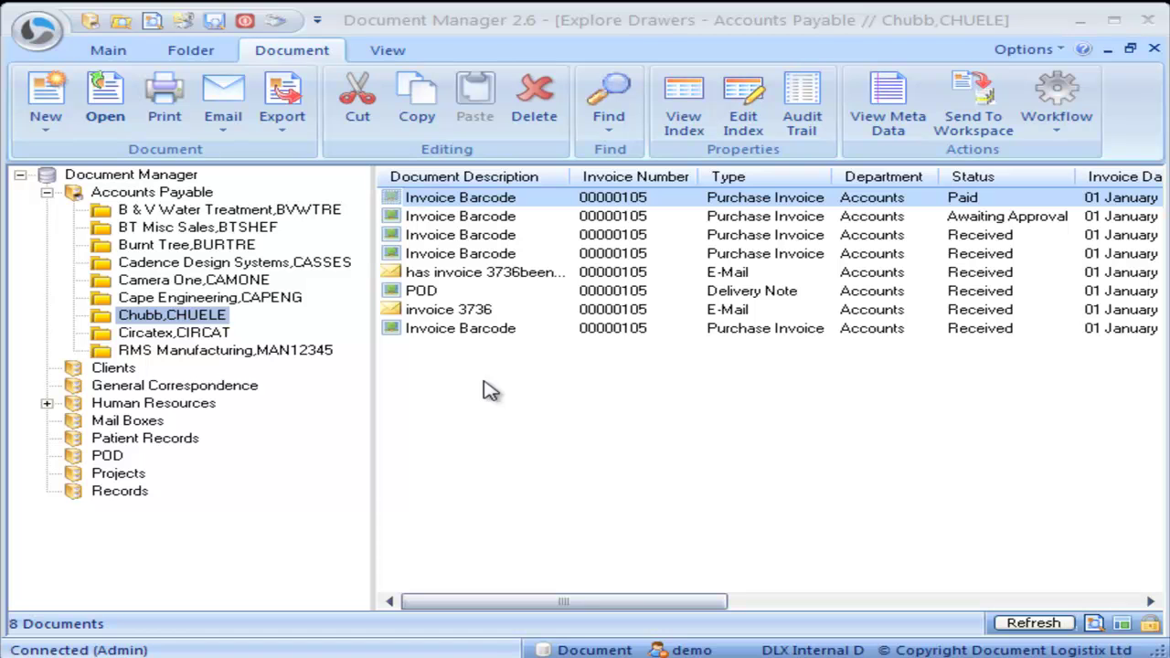
- Open the audit trail of the Paid Invoice Barcode document in the Chubb folder and review its events through to the latest entry
{"action": "left_click", "coordinate": [484, 199]}
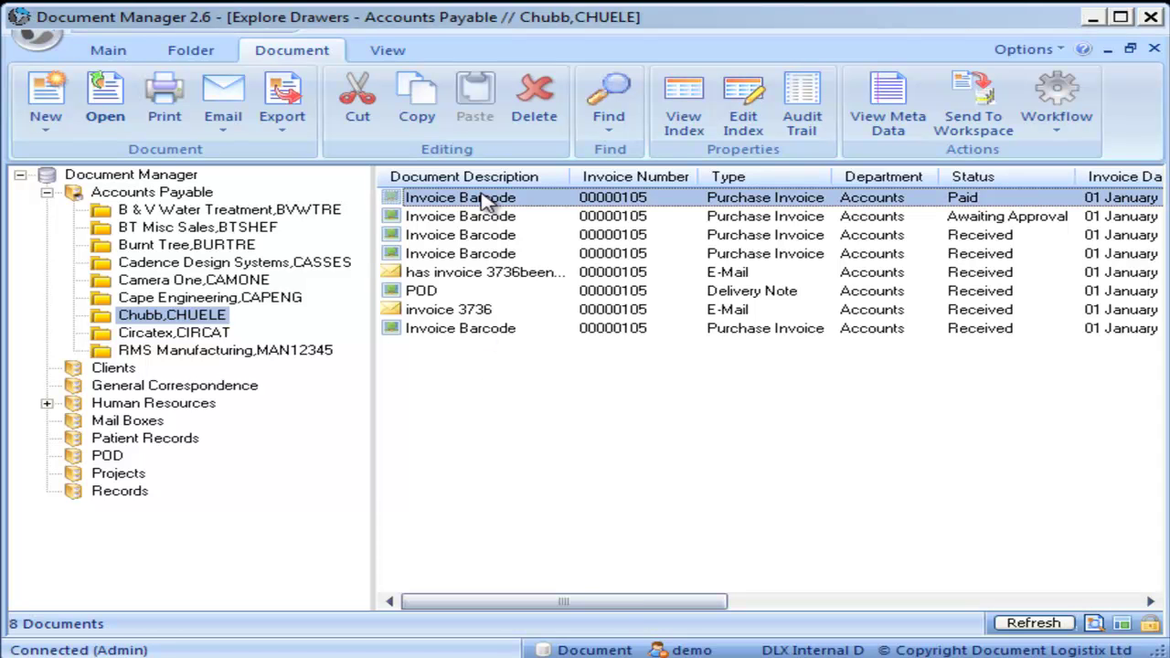
{"action": "left_click", "coordinate": [797, 117]}
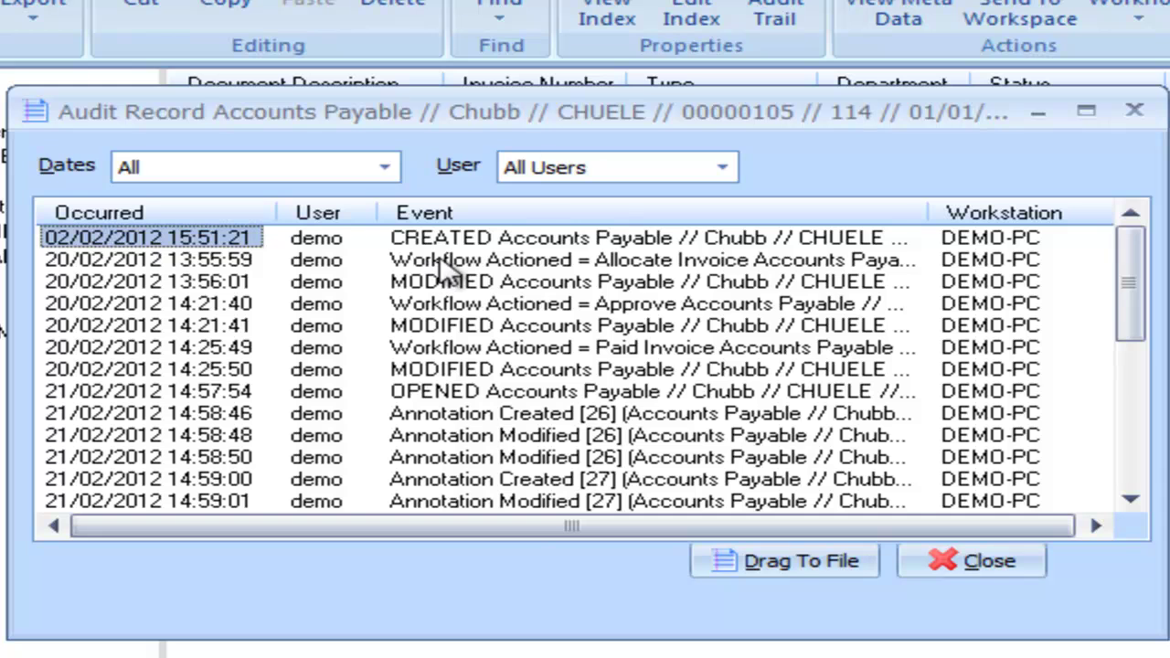
{"action": "scroll", "coordinate": [1101, 311], "scroll_direction": "down", "scroll_amount": 6}
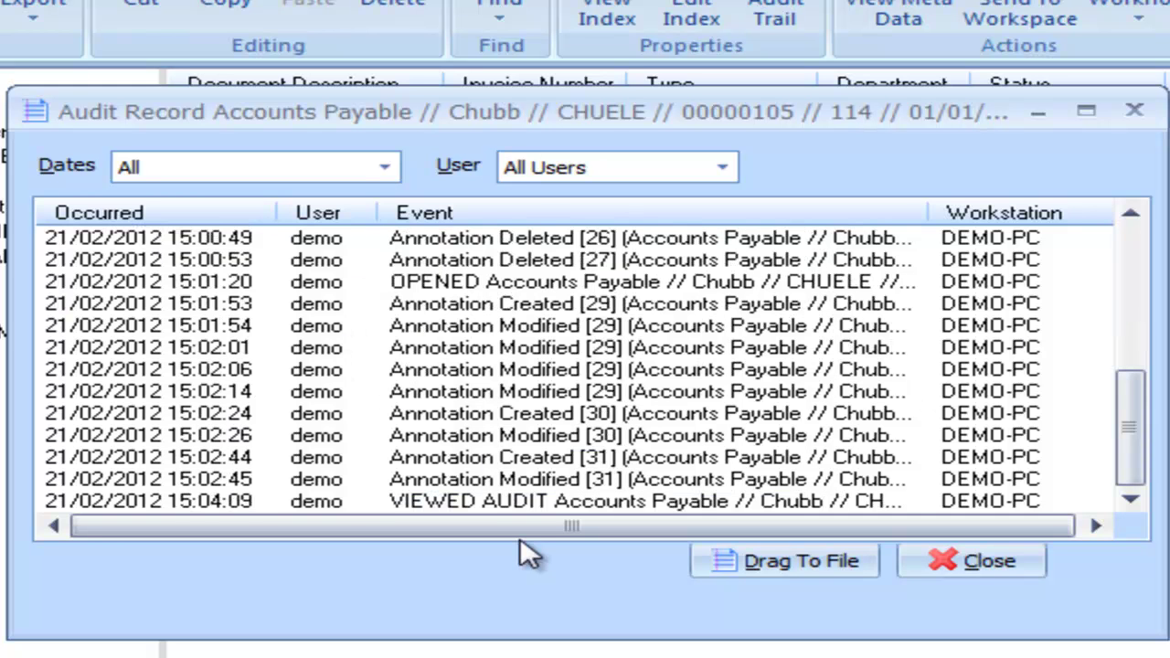